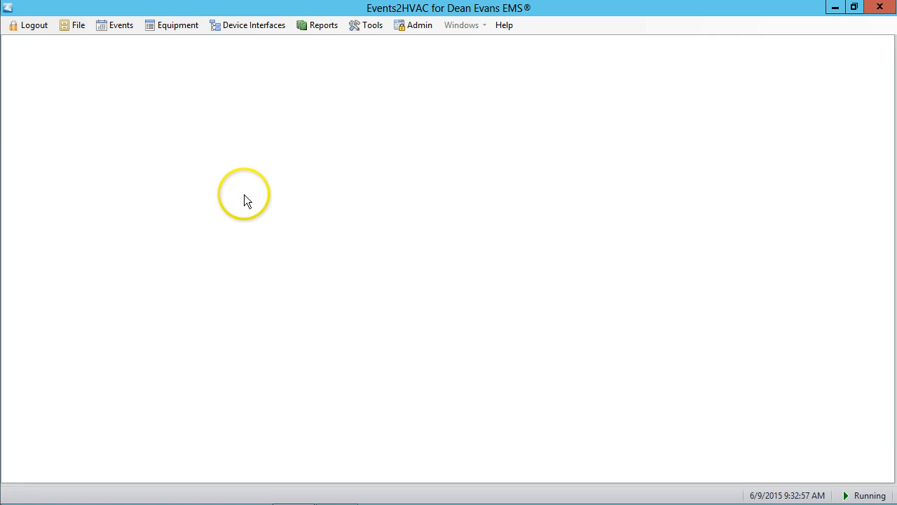
# - Open the equipment management view
pyautogui.click(183, 32)
pyautogui.click(185, 40)
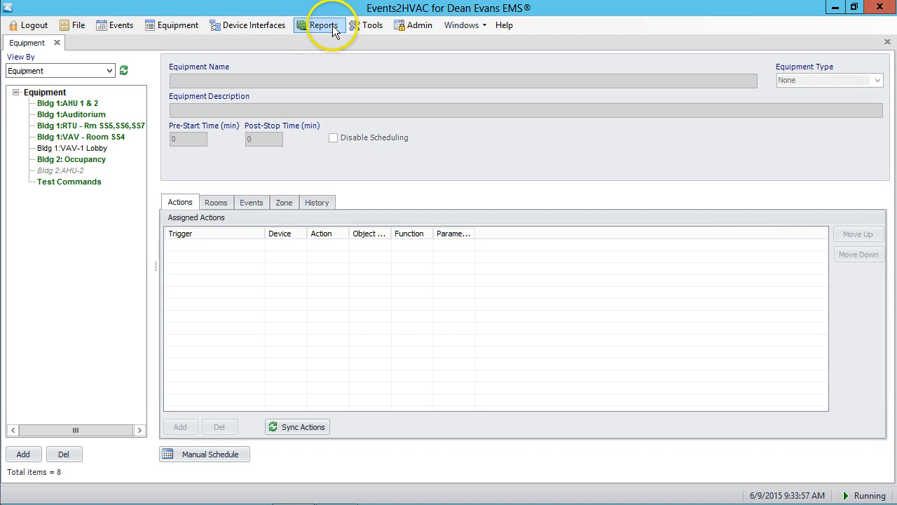
# - Open the event query schedule settings in the Events2HVAC options and check the update interval and query window time
pyautogui.click(367, 31)
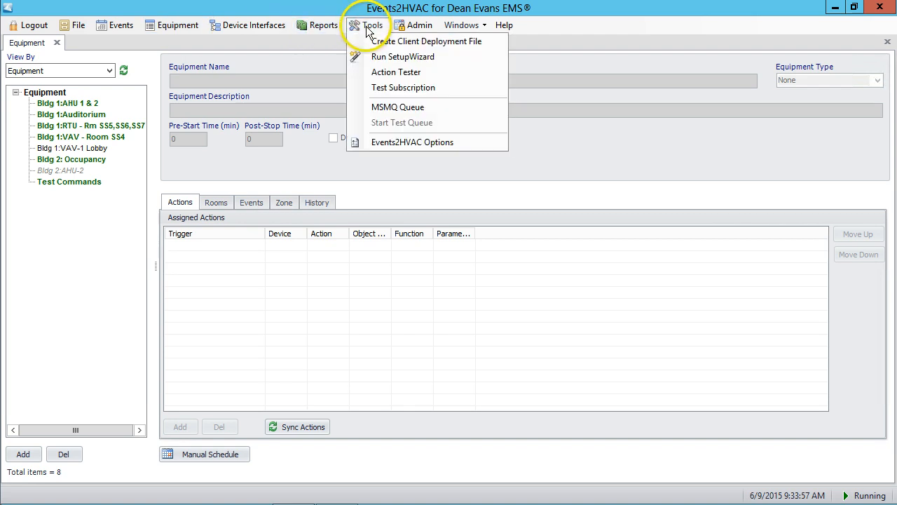
pyautogui.click(405, 143)
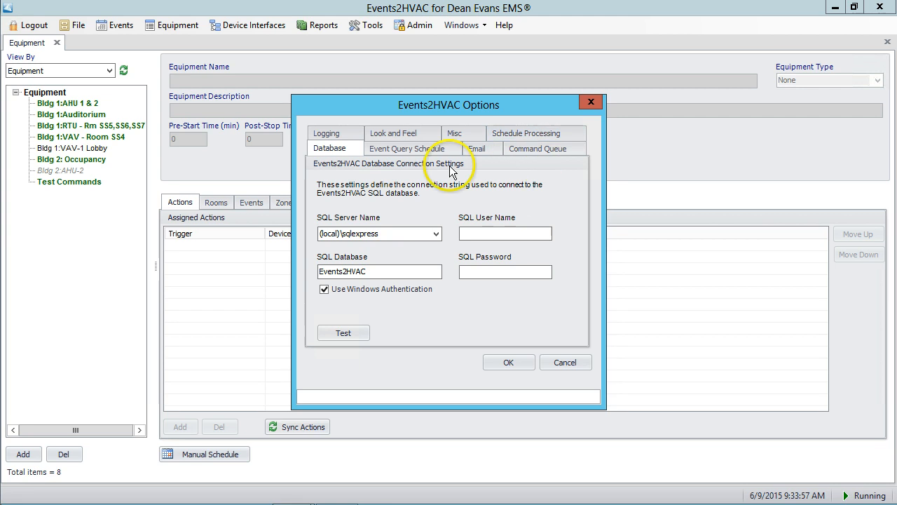
pyautogui.click(411, 150)
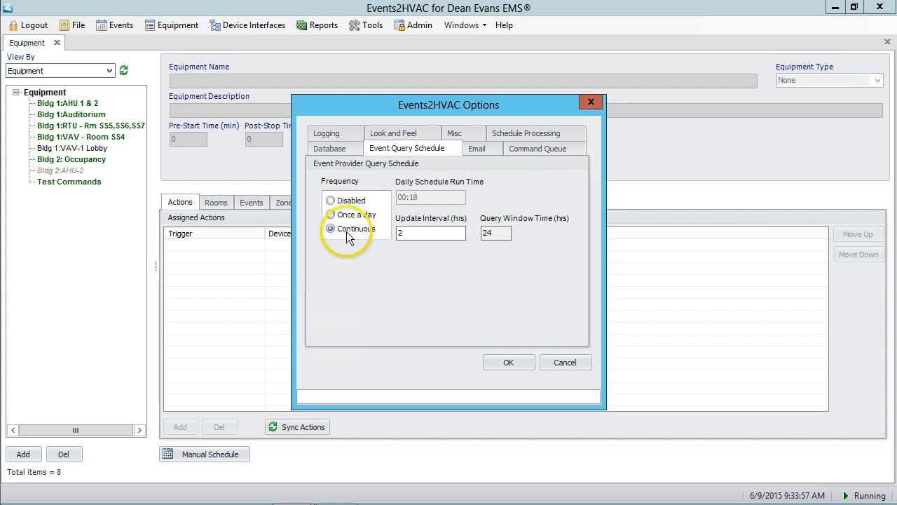
pyautogui.doubleClick(400, 232)
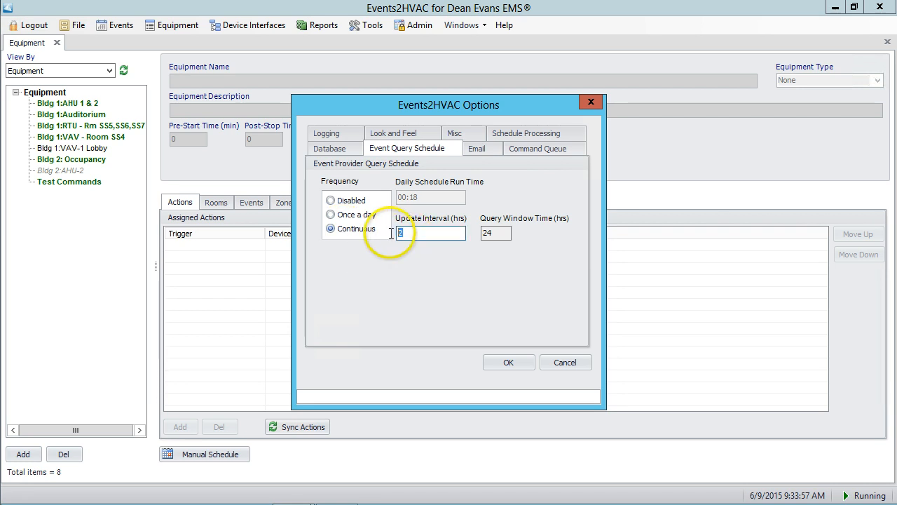
pyautogui.doubleClick(493, 233)
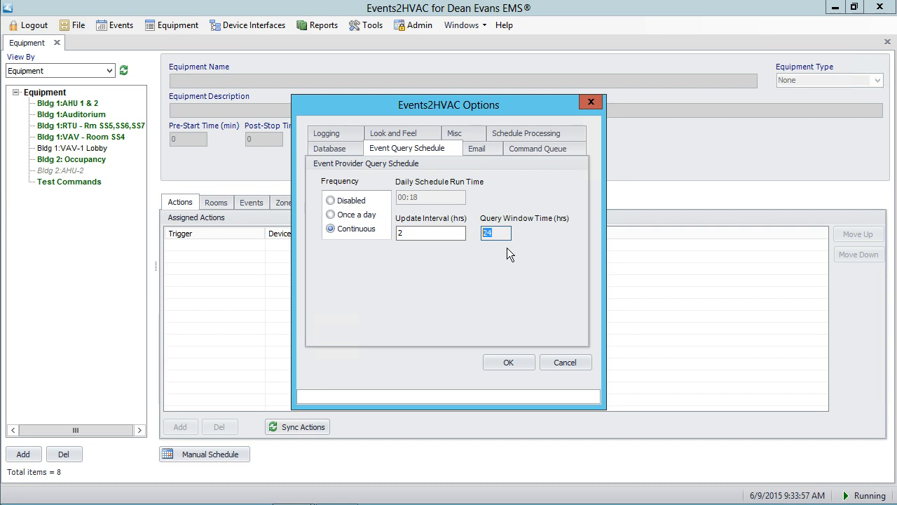
# - Switch the event query frequency to Once a day to view the daily run time, and return it to Continuous
pyautogui.click(340, 214)
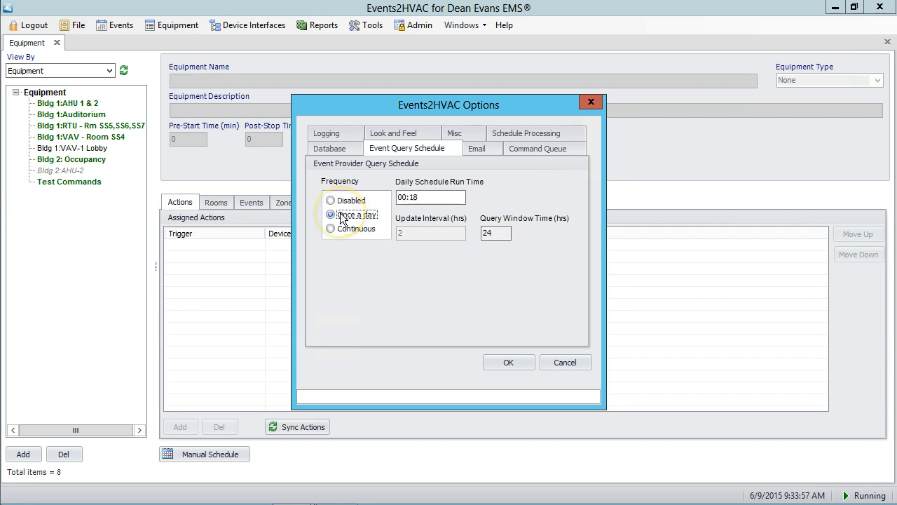
pyautogui.moveTo(420, 198); pyautogui.dragTo(397, 197)
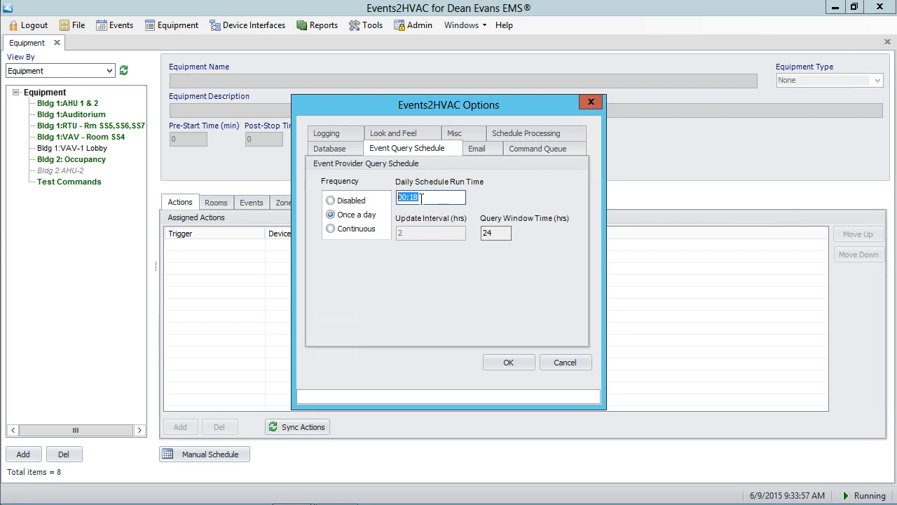
pyautogui.click(344, 229)
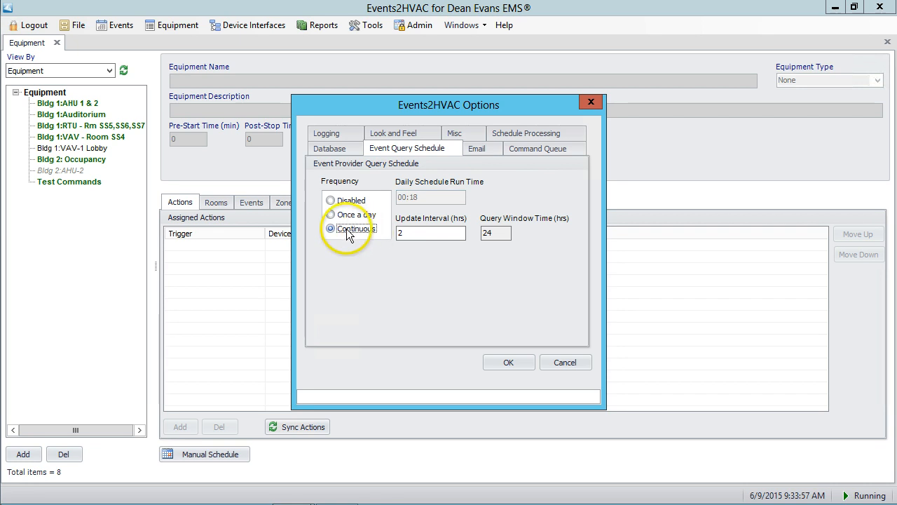
# - Set the update interval of the continuous event query to 1 hour
pyautogui.doubleClick(397, 234)
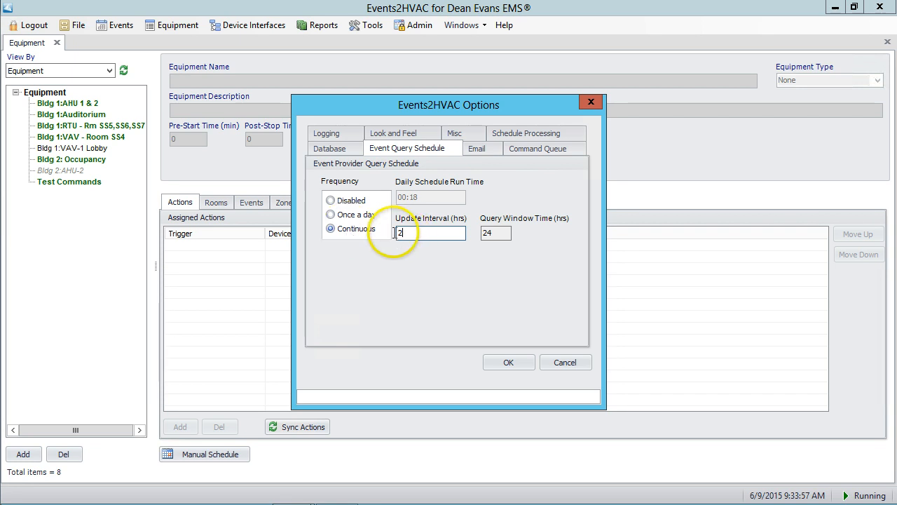
pyautogui.write('1')
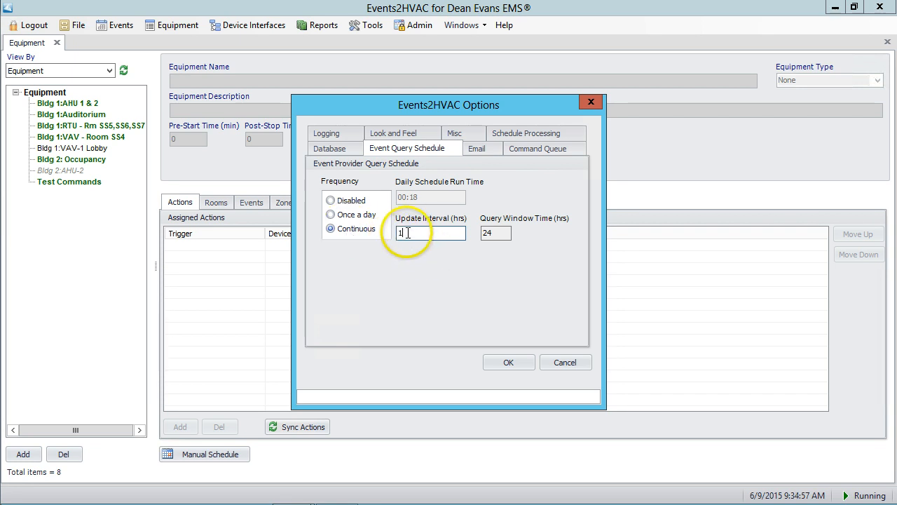
pyautogui.doubleClick(406, 234)
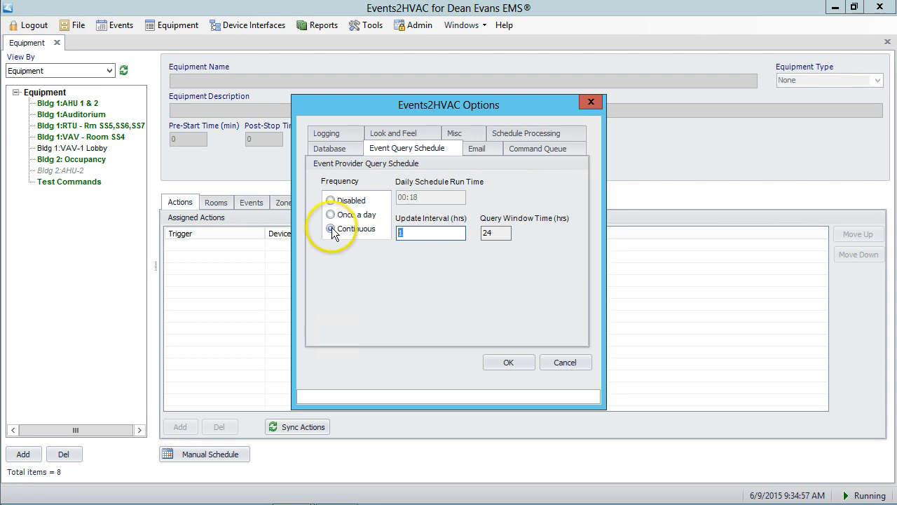
pyautogui.click(400, 236)
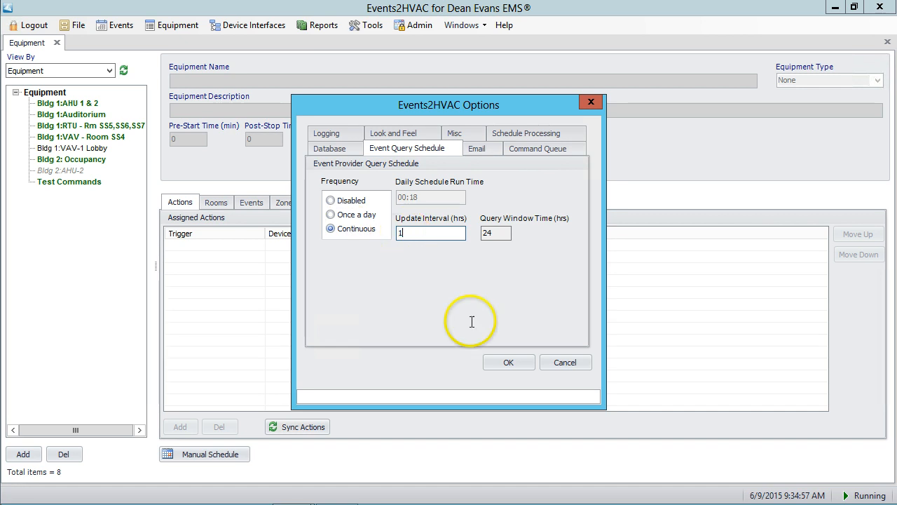
# - Save the Events2HVAC options and restart the Events2HVAC Windows service on the server
pyautogui.click(510, 364)
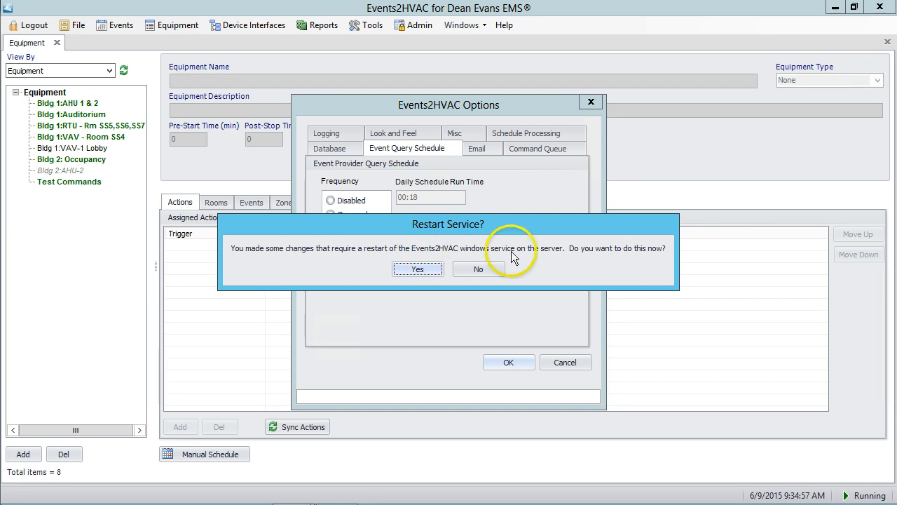
pyautogui.click(414, 269)
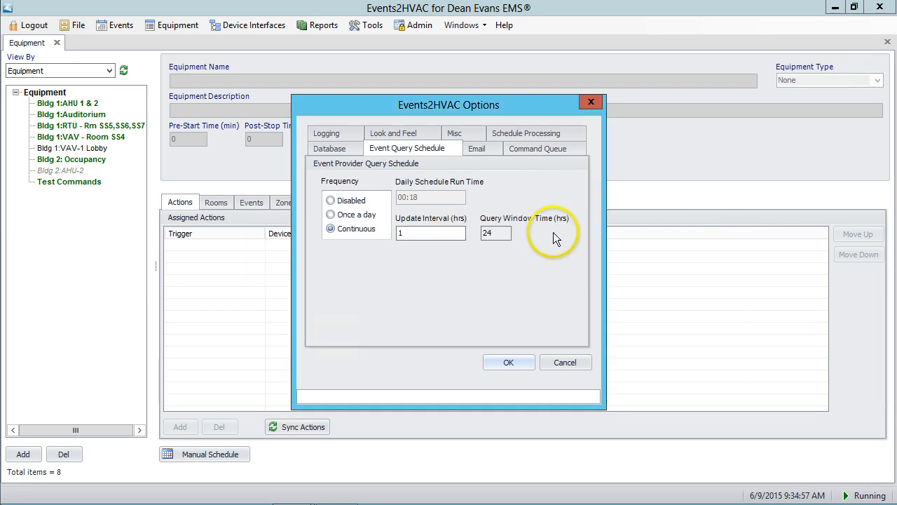
pyautogui.click(508, 362)
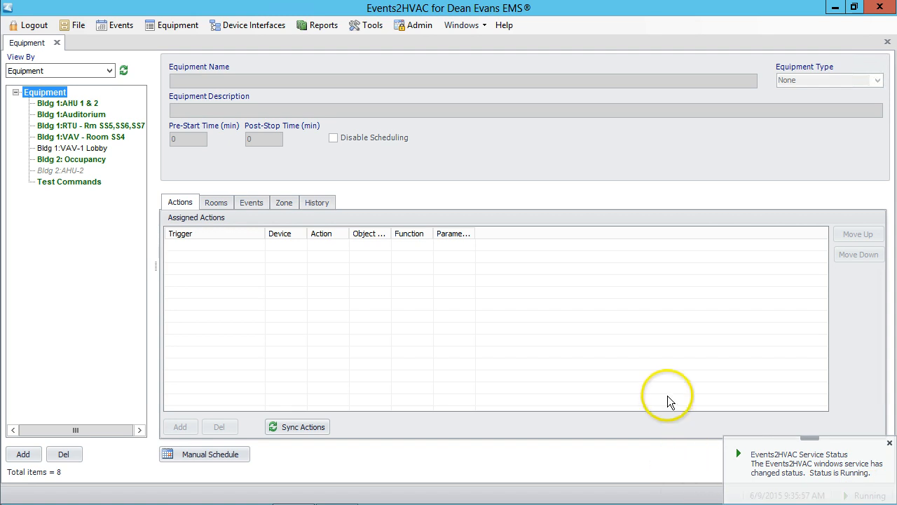
pyautogui.click(695, 365)
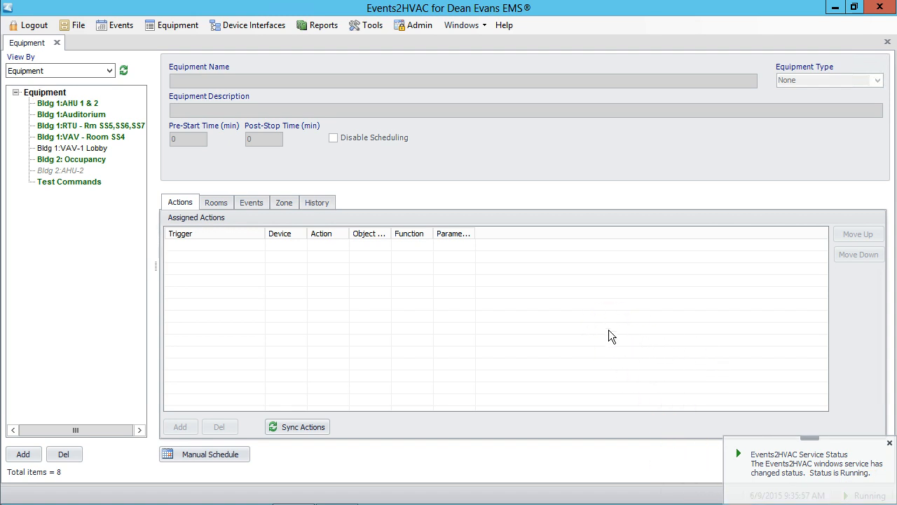
pyautogui.click(391, 205)
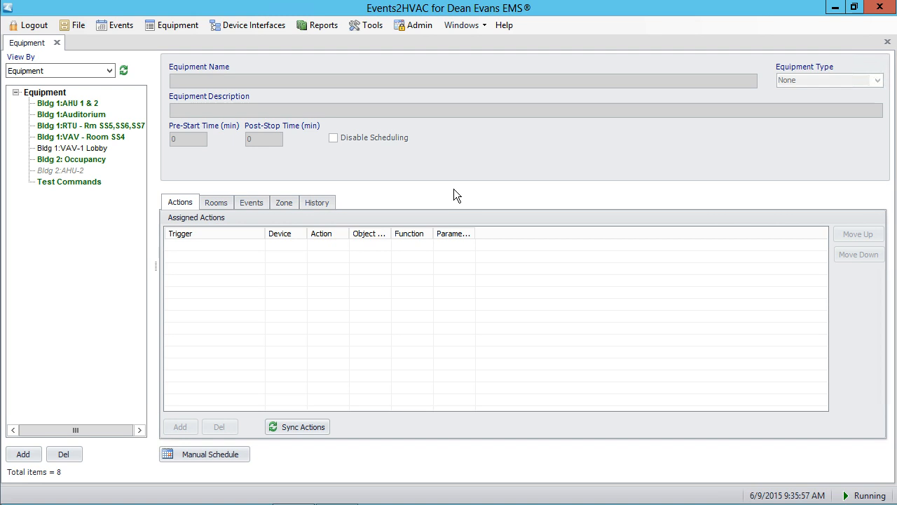
# - Open the Command Queue and display its command history
pyautogui.click(123, 26)
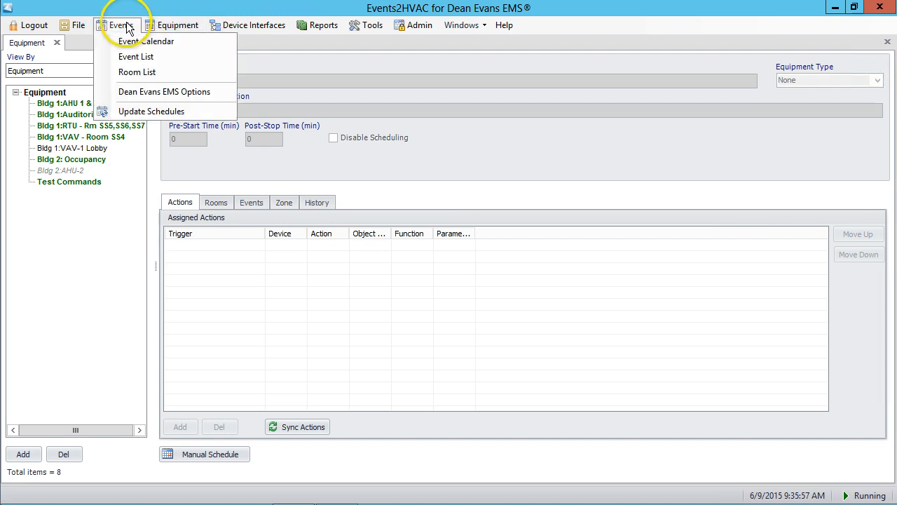
pyautogui.moveTo(157, 26)
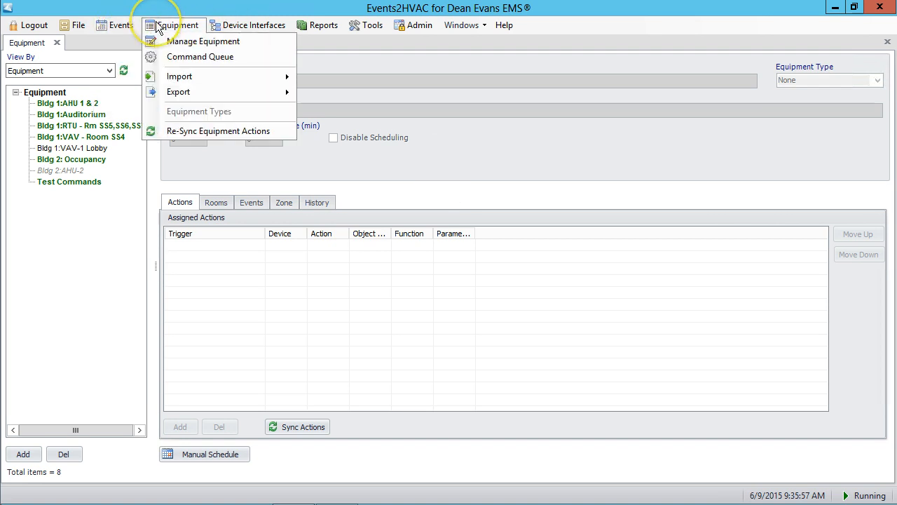
pyautogui.click(177, 59)
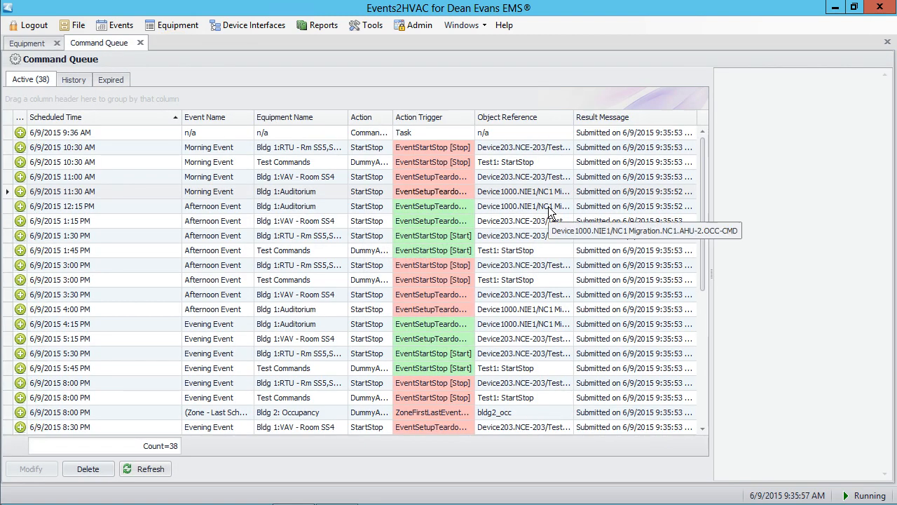
pyautogui.click(74, 80)
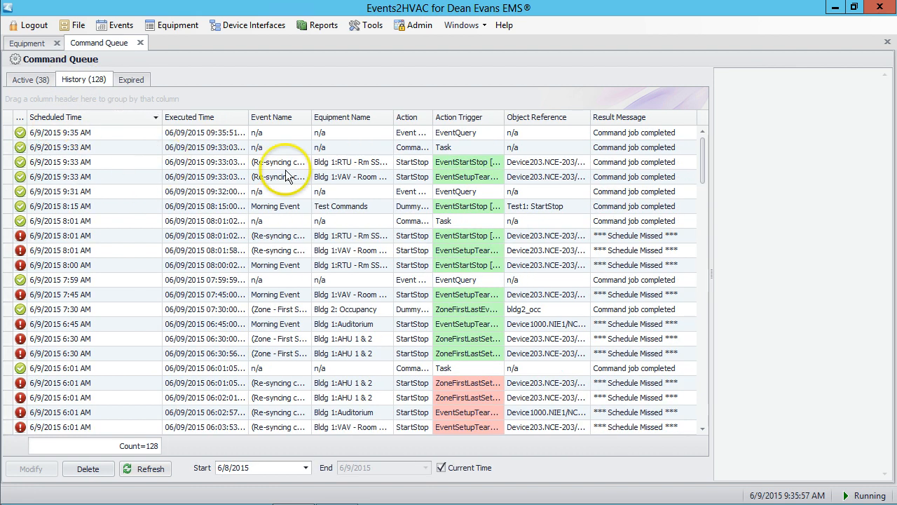
# - Examine the EventQuery entries throughout the command history, comparing their scheduled and executed times
pyautogui.click(269, 134)
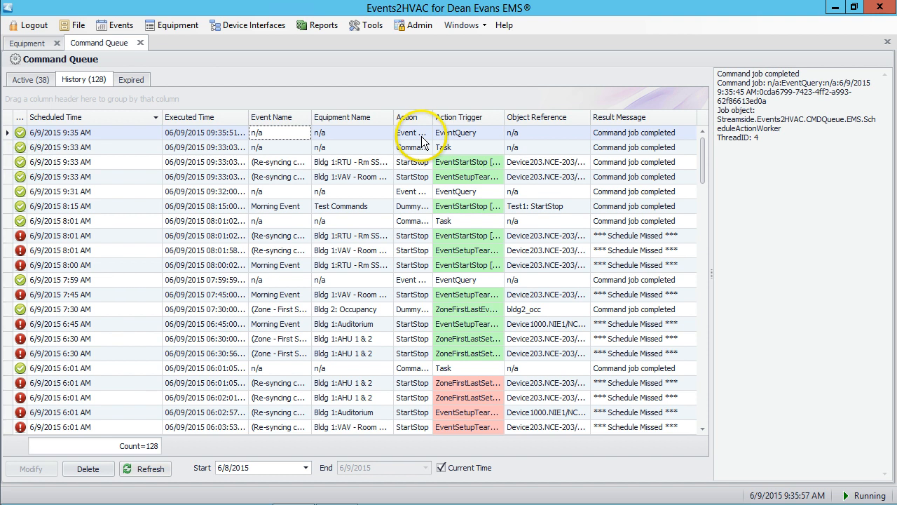
pyautogui.click(471, 136)
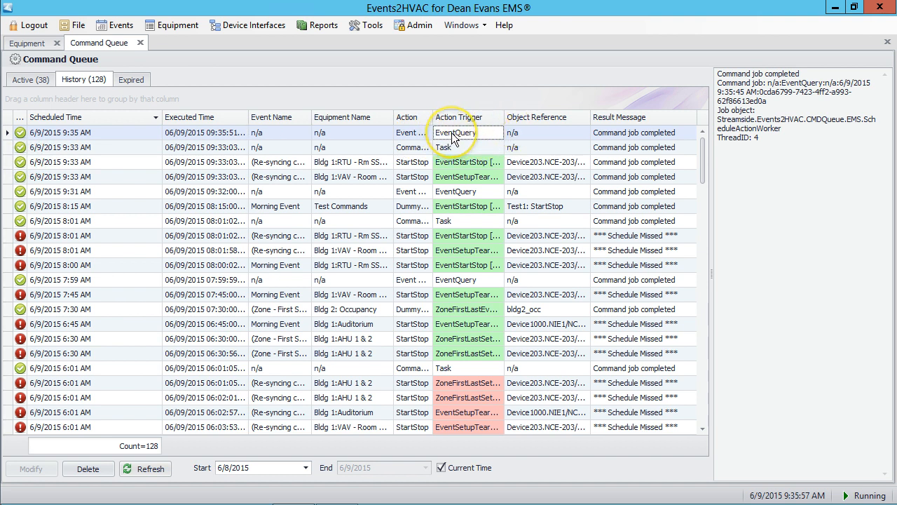
pyautogui.click(61, 138)
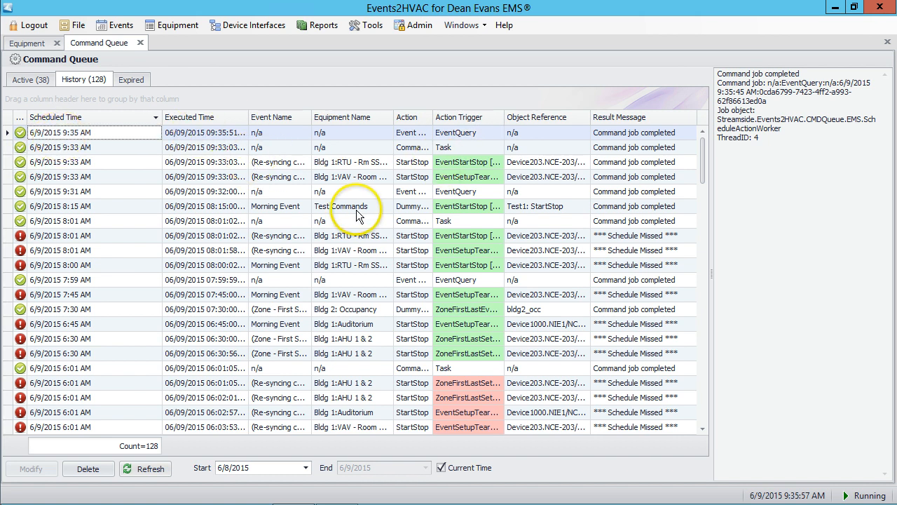
pyautogui.click(467, 286)
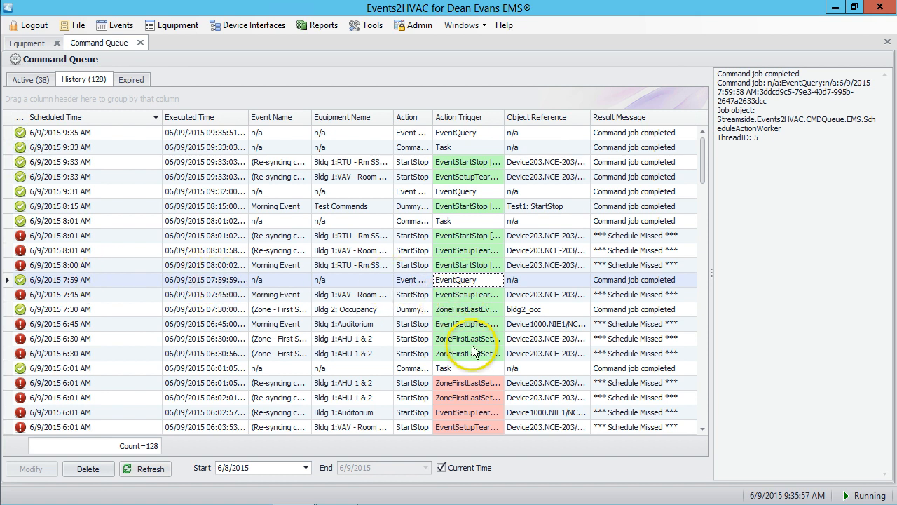
pyautogui.click(287, 191)
pyautogui.click(226, 279)
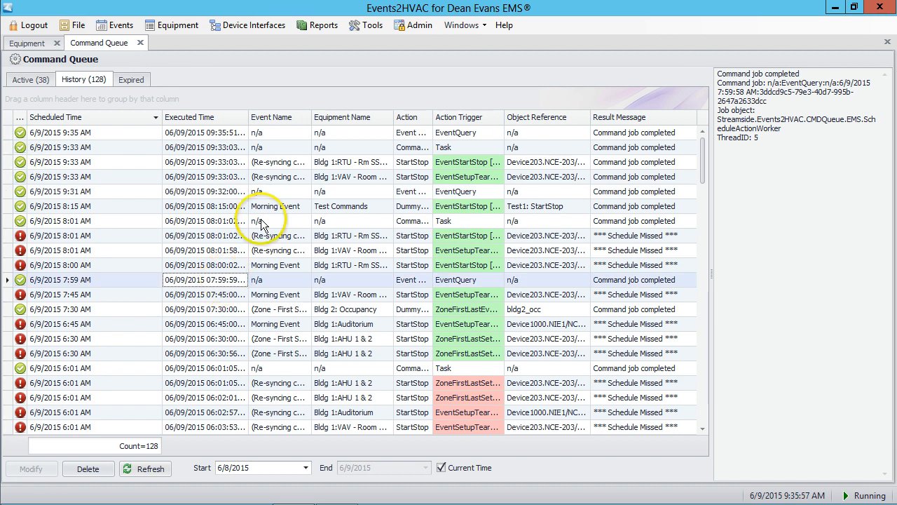
pyautogui.click(233, 192)
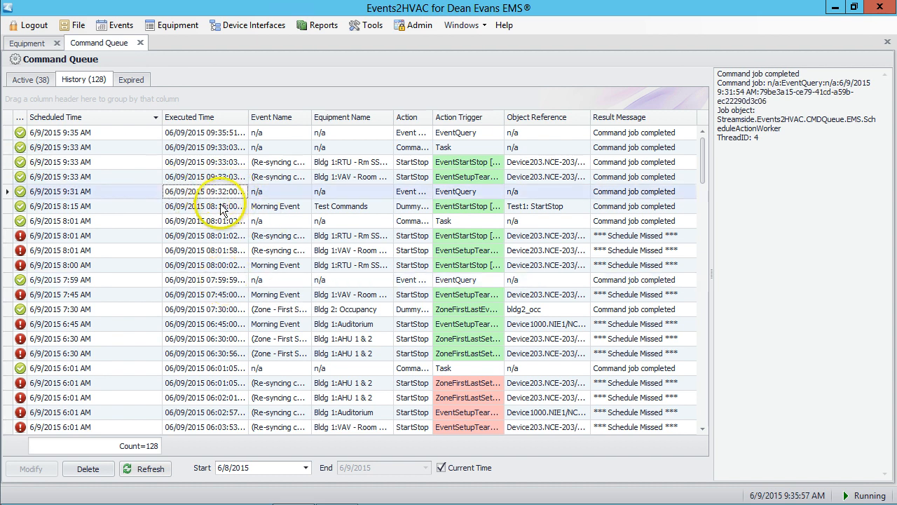
pyautogui.scroll(-2, 371, 260)
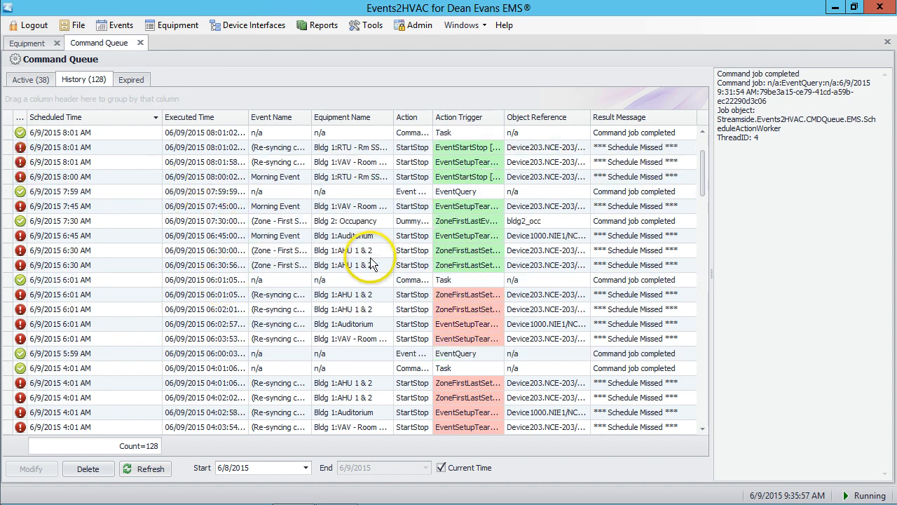
pyautogui.click(386, 354)
pyautogui.click(245, 353)
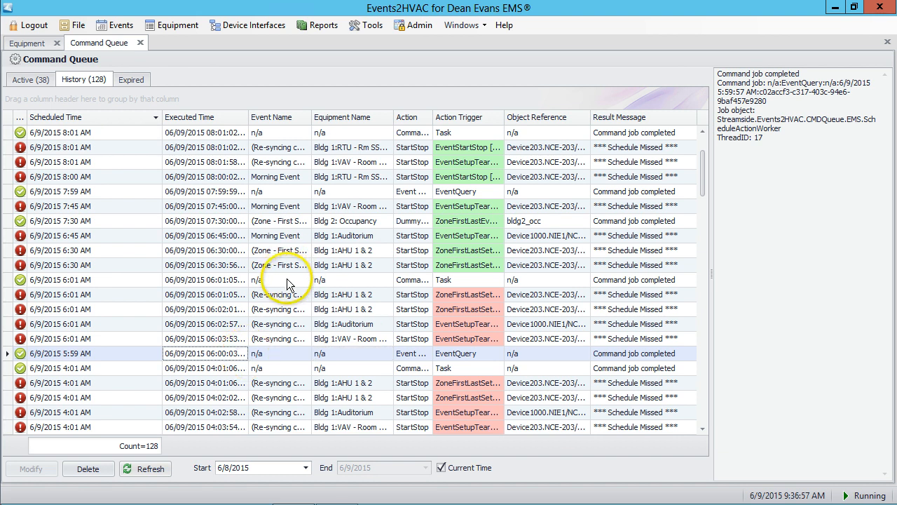
pyautogui.click(229, 192)
pyautogui.scroll(-1, 229, 197)
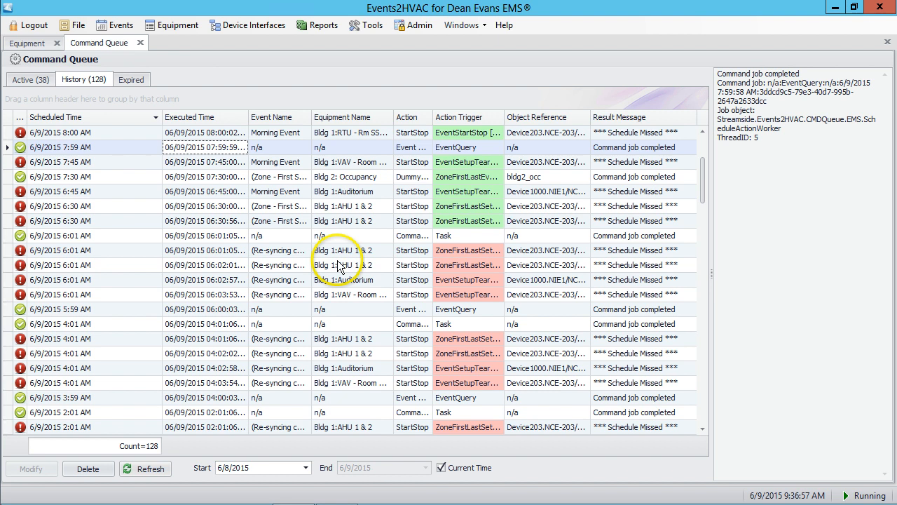
pyautogui.scroll(3, 338, 265)
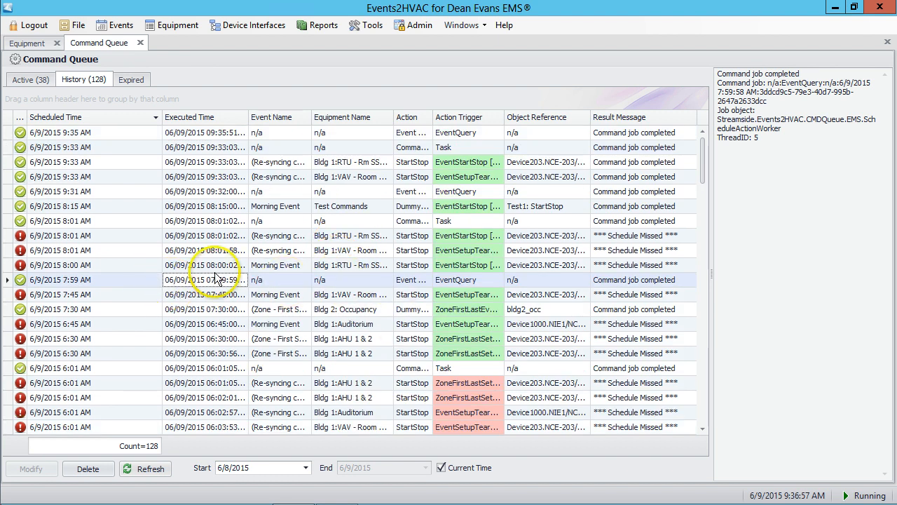
# - Inspect the details of the 8:00 AM and 8:01 AM StartStop commands in the history, and return to the active commands
pyautogui.click(145, 259)
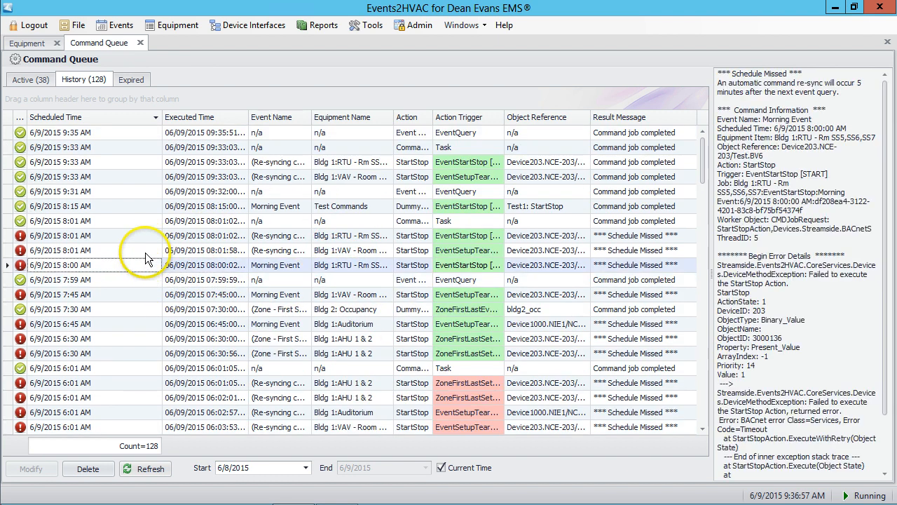
pyautogui.click(145, 251)
pyautogui.click(148, 236)
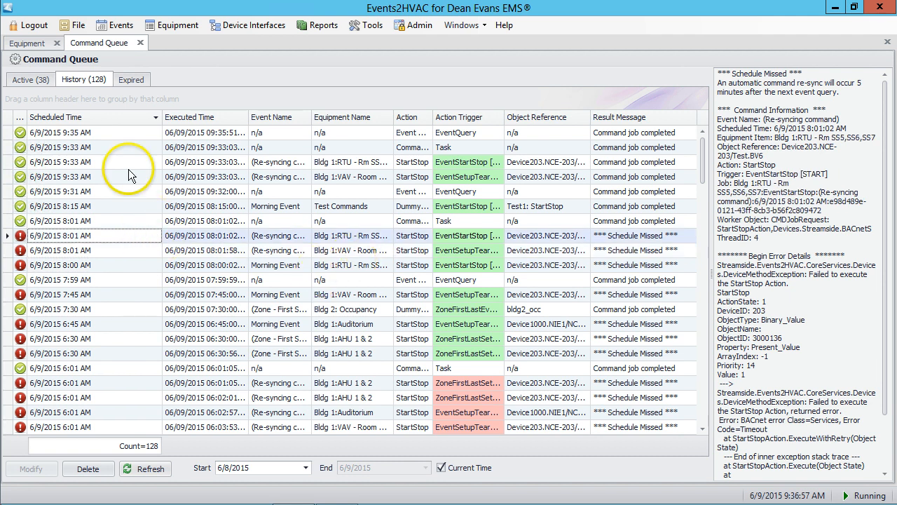
pyautogui.click(29, 80)
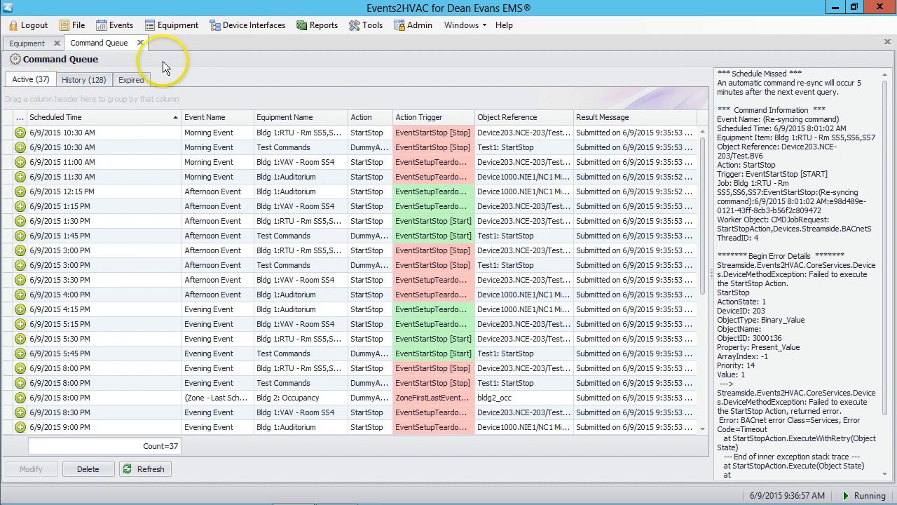
# - Update the schedules from the event system, refresh the active commands, and select the 9:37 AM EventQuery entry
pyautogui.click(117, 28)
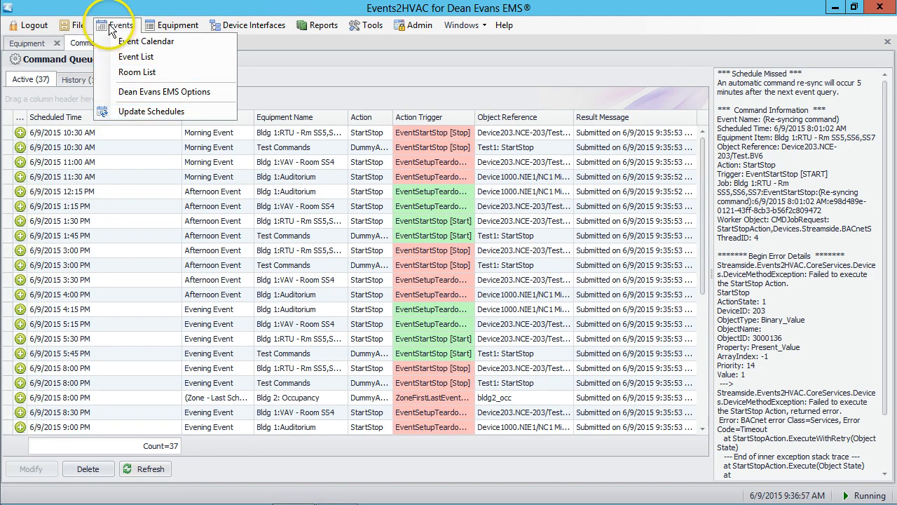
pyautogui.click(124, 112)
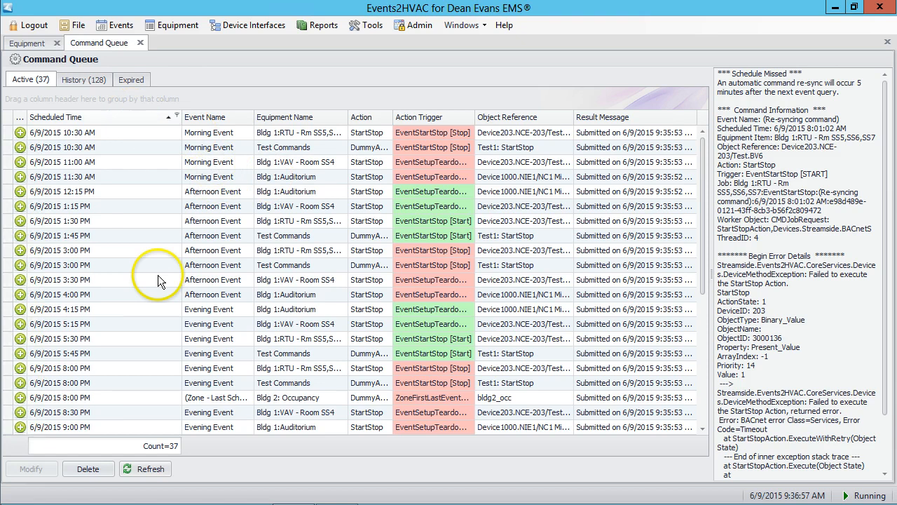
pyautogui.click(140, 470)
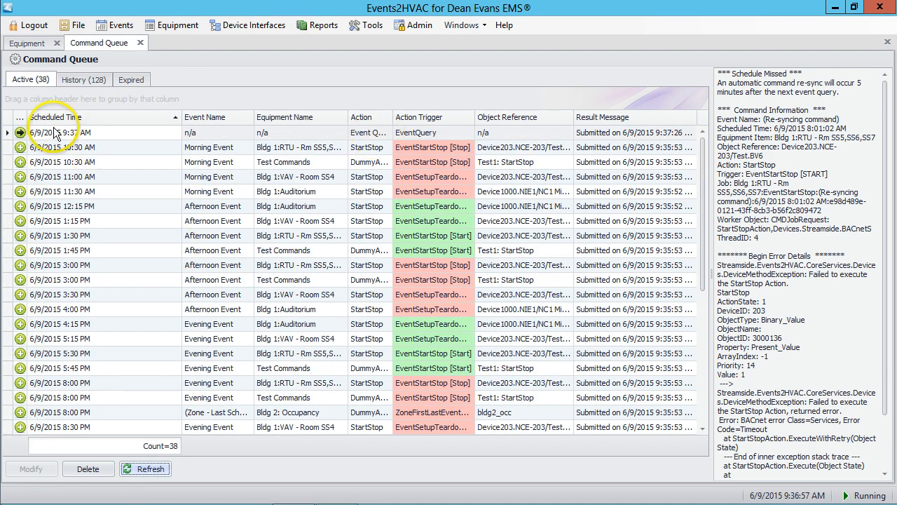
pyautogui.click(110, 131)
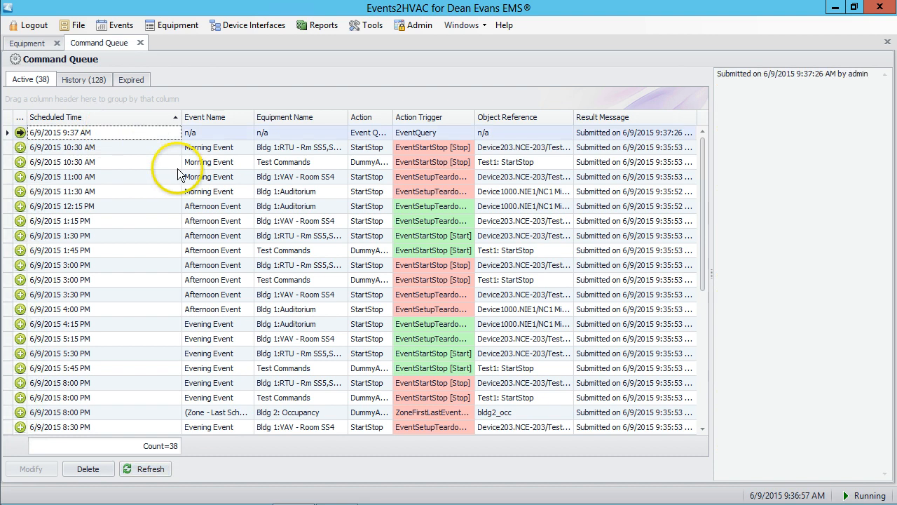
# - Check the refreshed command history for the 9:37 AM EventQuery, inspect the 9:36 AM Task, and return to the active commands
pyautogui.click(82, 79)
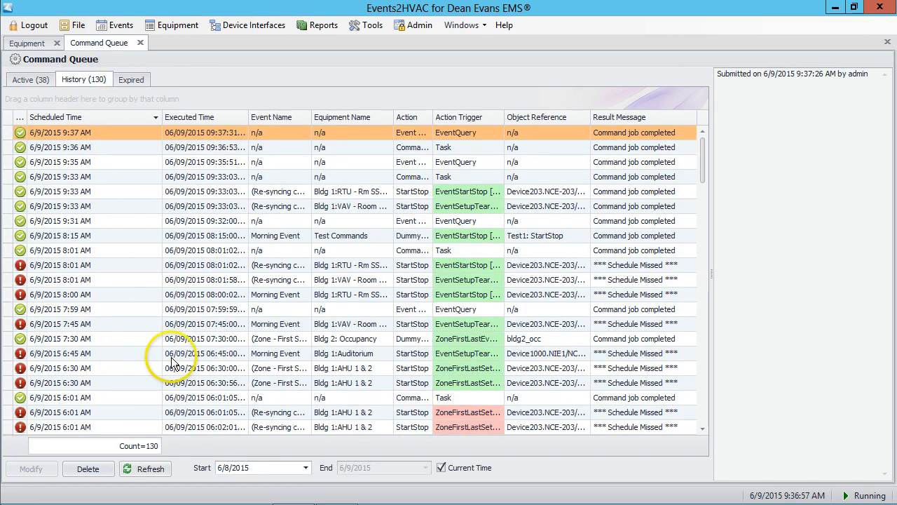
pyautogui.click(153, 469)
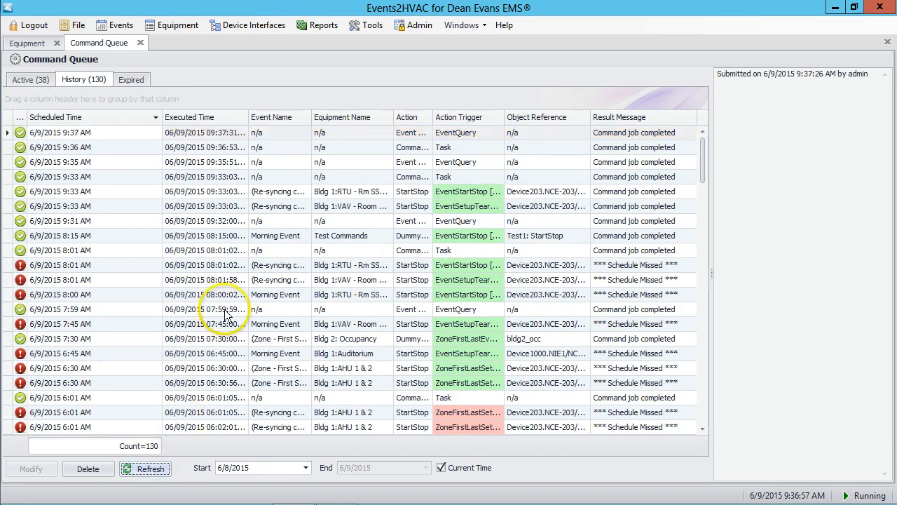
pyautogui.click(106, 149)
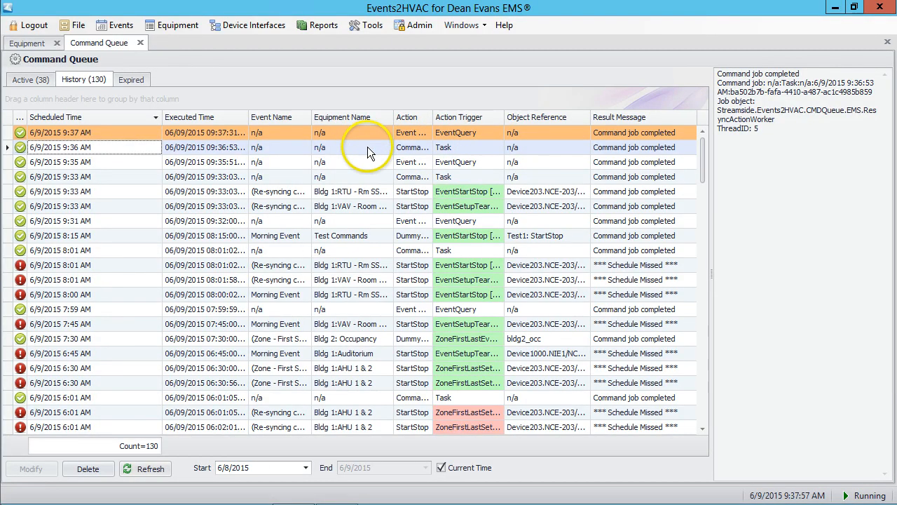
pyautogui.click(30, 79)
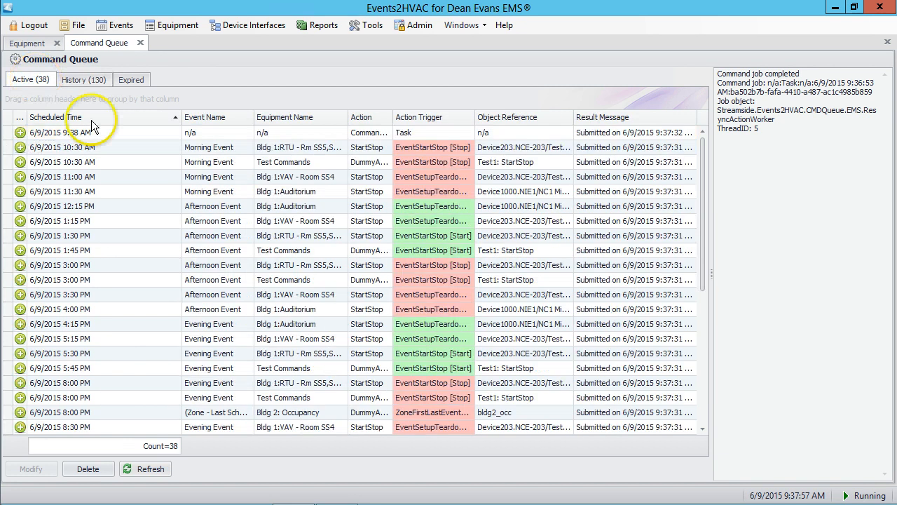
pyautogui.click(115, 26)
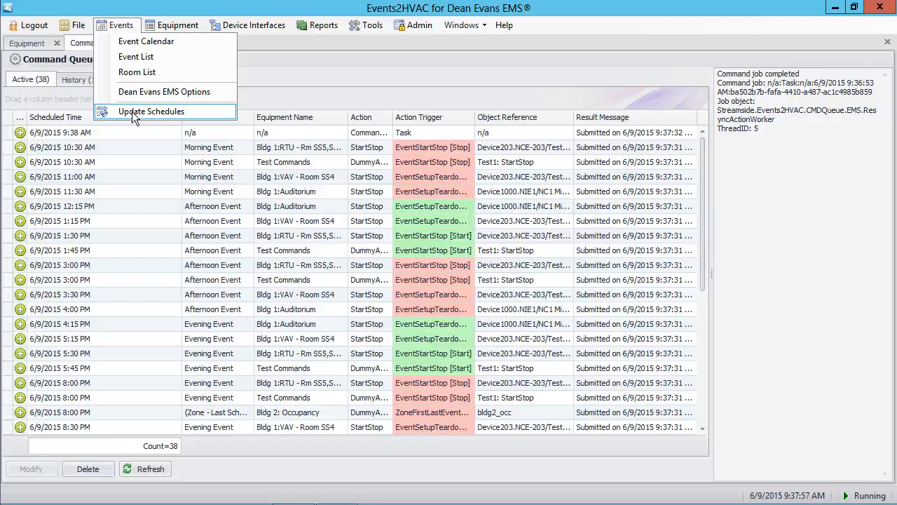
pyautogui.click(277, 57)
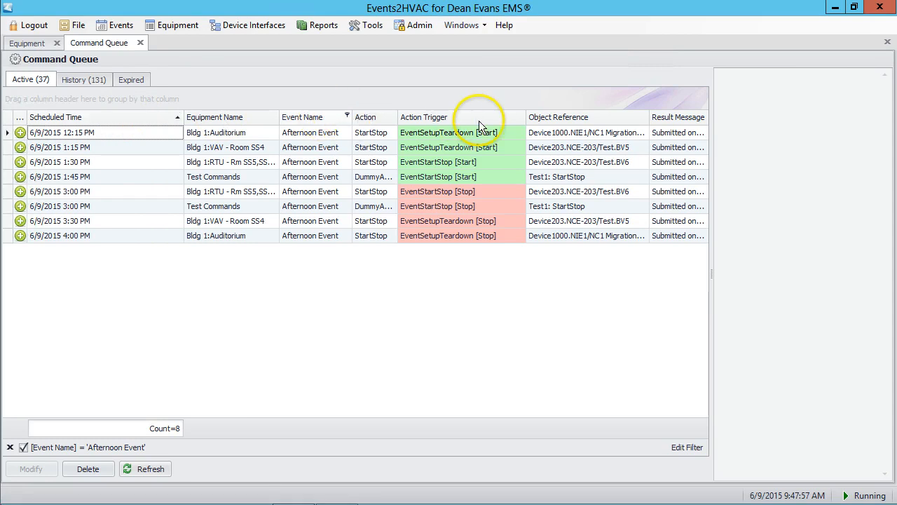
# - Clear the Event Name filter to show all active commands, and try sorting them by equipment name
pyautogui.click(347, 116)
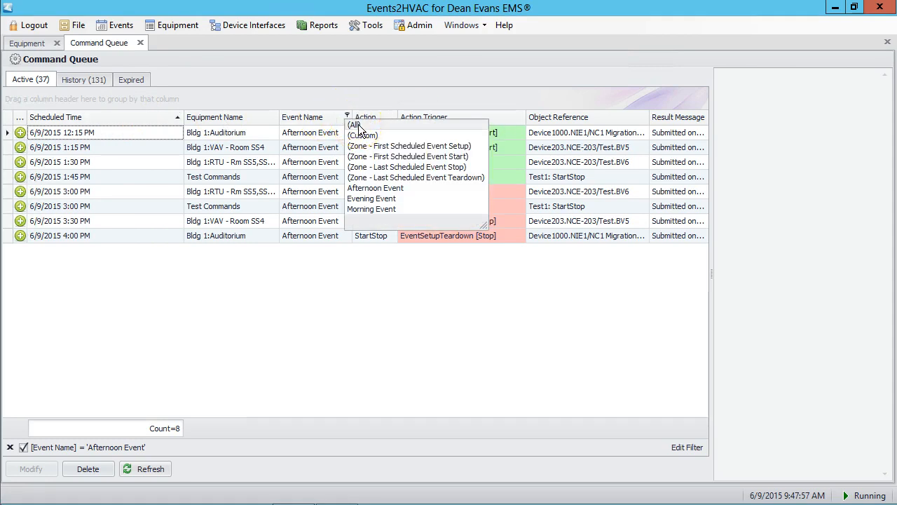
pyautogui.click(356, 125)
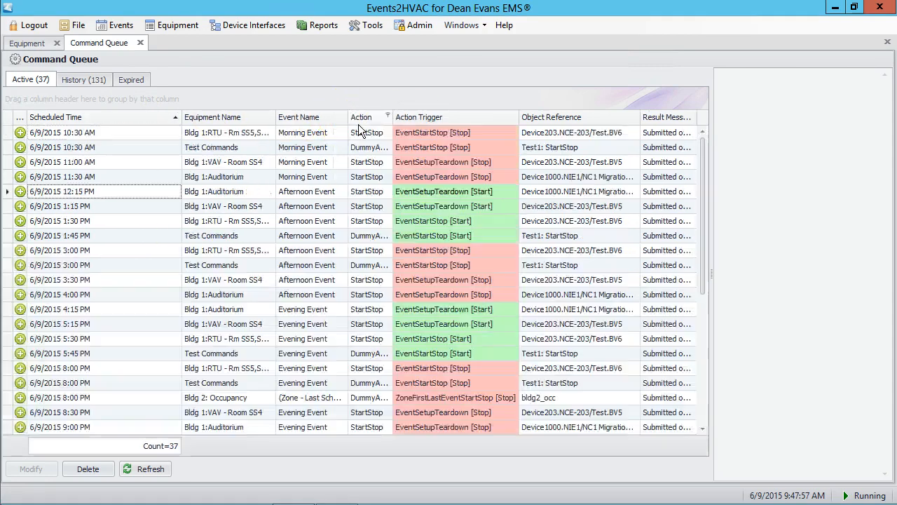
pyautogui.click(217, 119)
pyautogui.click(220, 119)
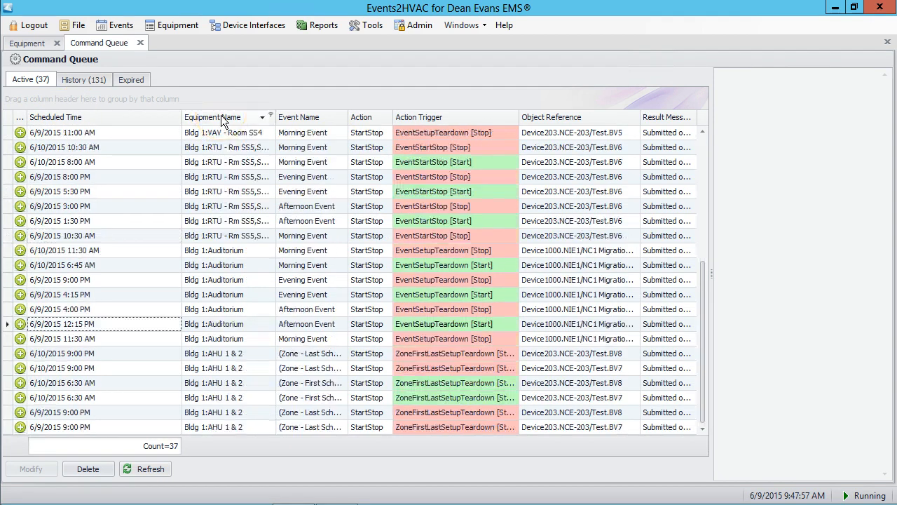
pyautogui.click(221, 115)
pyautogui.click(221, 115)
# - Inspect the details of the 9:38 AM Task in the command history, and return to the active commands
pyautogui.click(77, 81)
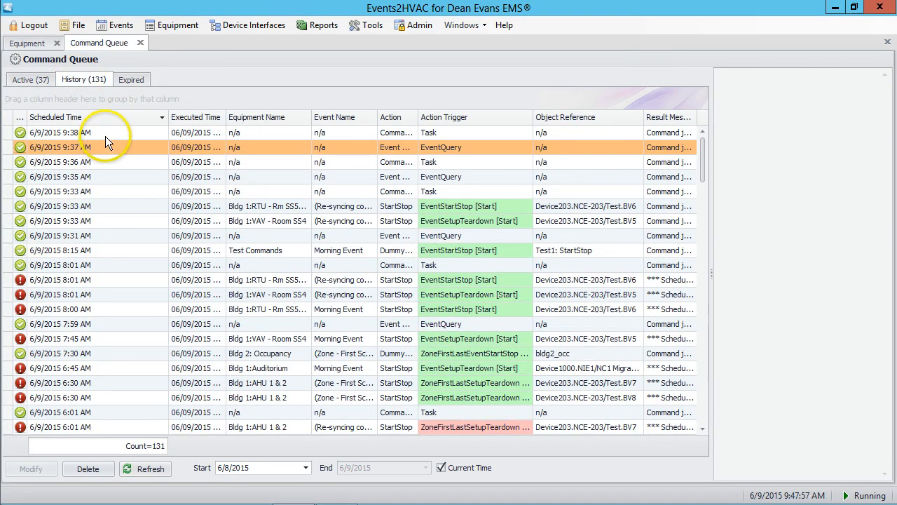
pyautogui.click(108, 135)
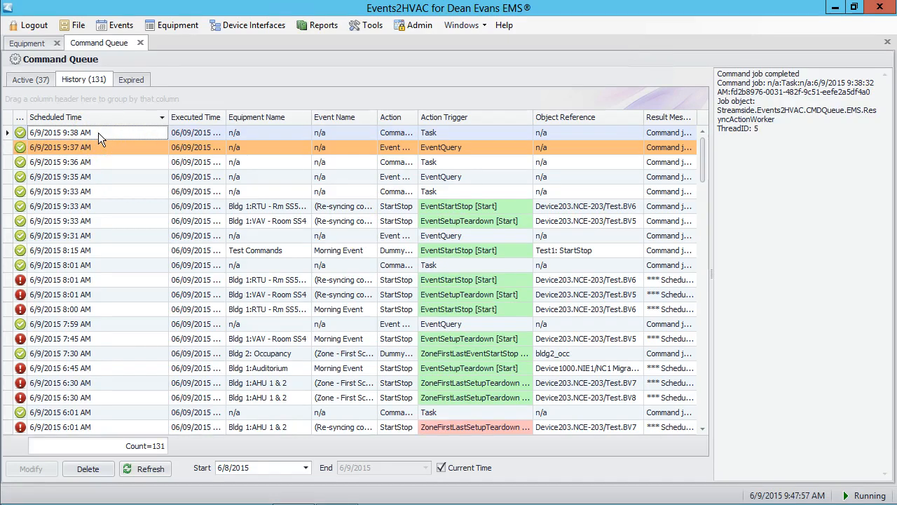
pyautogui.click(27, 82)
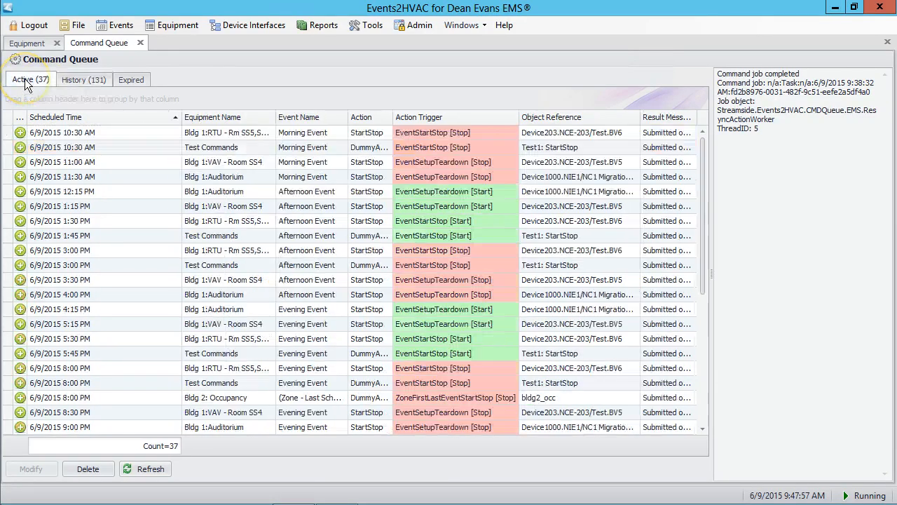
# - Delete the active Afternoon Event commands scheduled from 12:15 PM through 4:00 PM on 6/9/2015
pyautogui.click(83, 192)
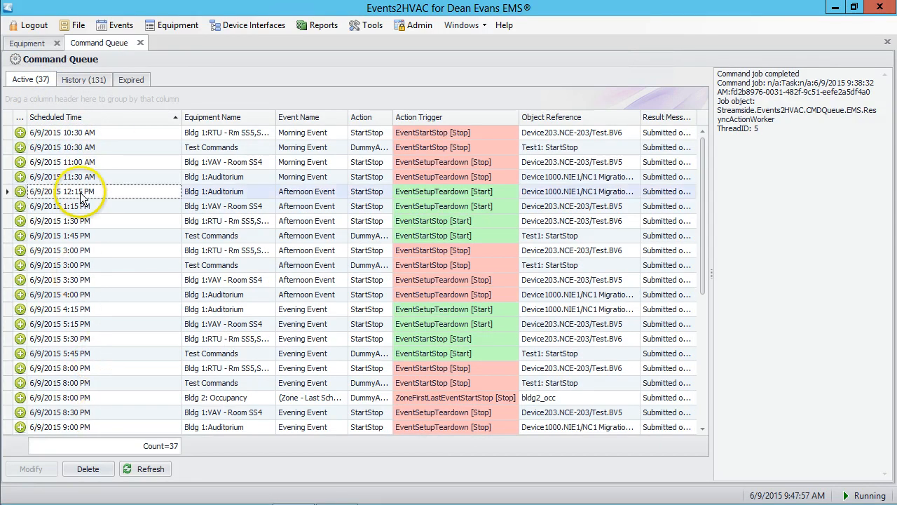
pyautogui.keyDown('shift'); pyautogui.click(81, 235); pyautogui.keyUp('shift')
pyautogui.keyDown('shift'); pyautogui.click(82, 295); pyautogui.keyUp('shift')
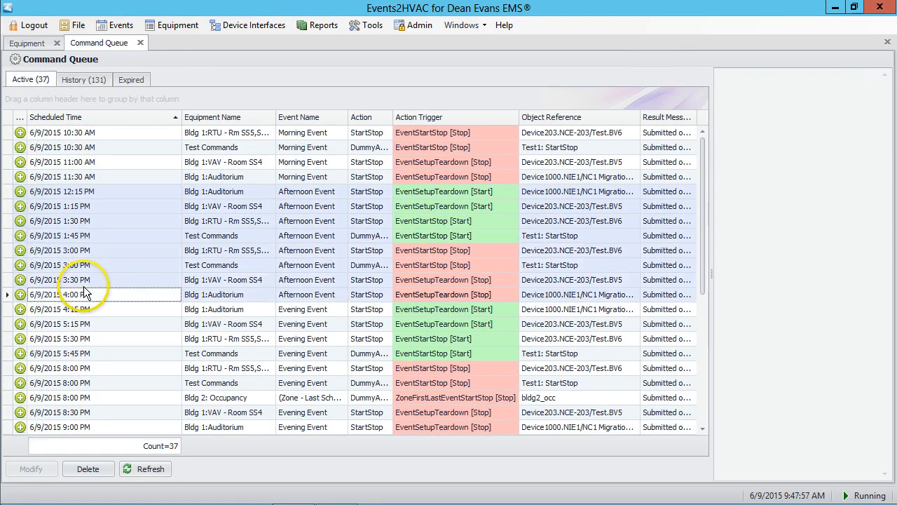
pyautogui.click(88, 468)
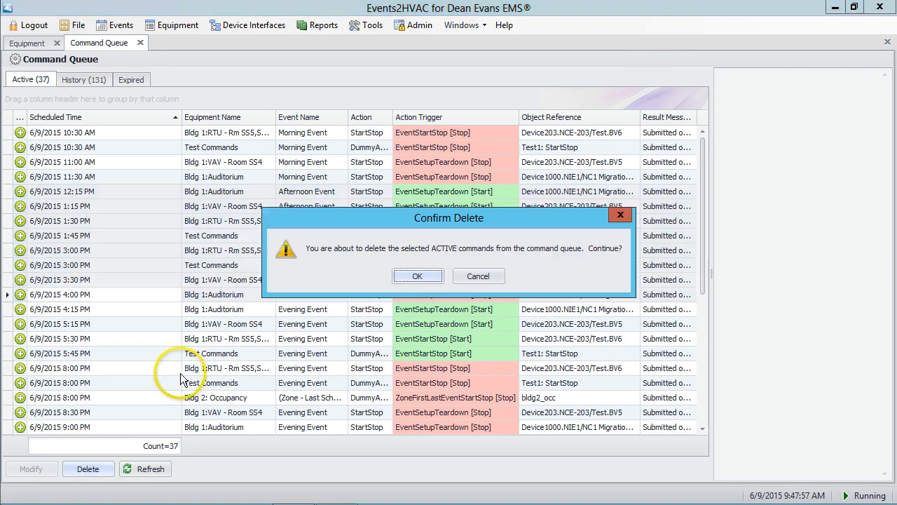
pyautogui.click(418, 276)
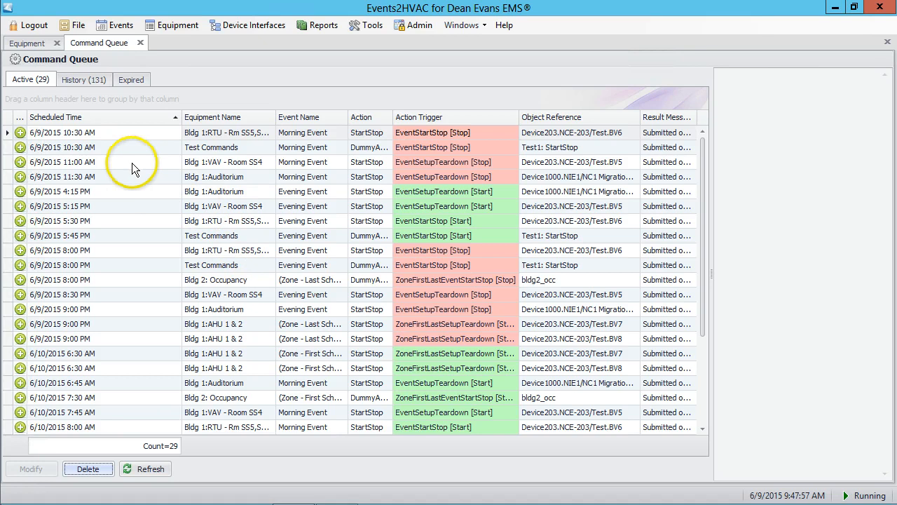
# - View the history and expired command lists, and inspect the details of the first 10:30 AM active command
pyautogui.click(86, 78)
pyautogui.click(131, 80)
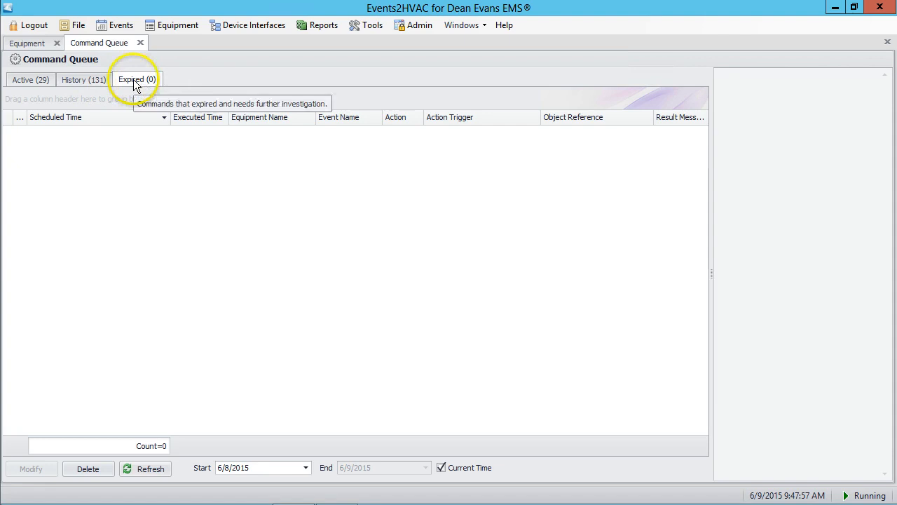
pyautogui.click(76, 80)
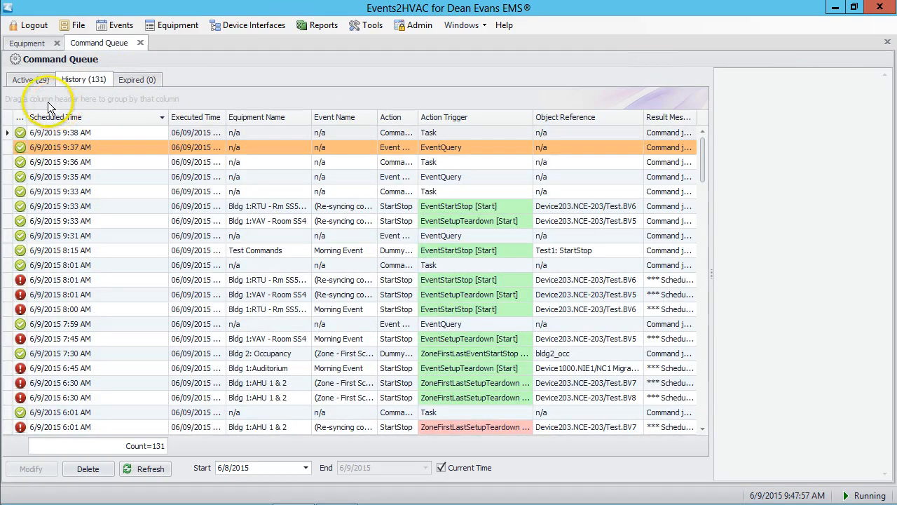
pyautogui.click(32, 80)
pyautogui.click(77, 136)
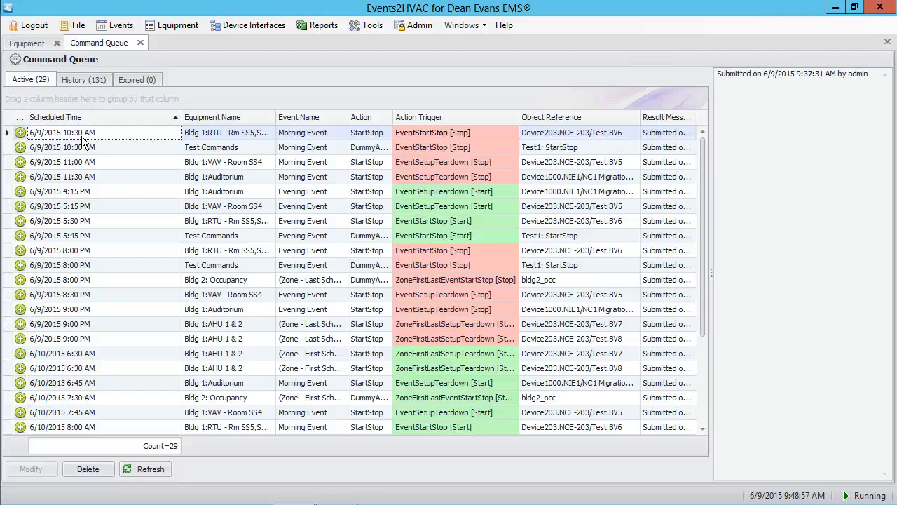
# - Check the expired commands, and inspect the details of the 9:33 AM and 8:15 AM start commands in the history
pyautogui.click(135, 81)
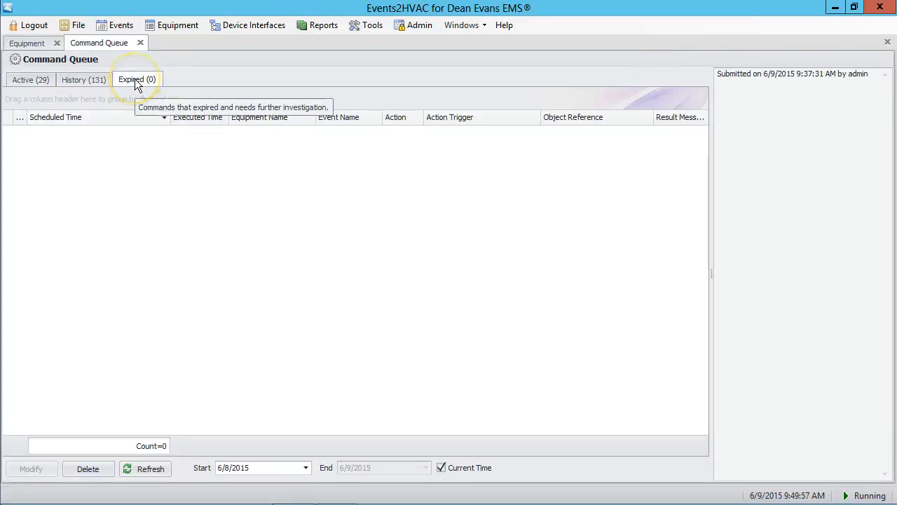
pyautogui.click(76, 81)
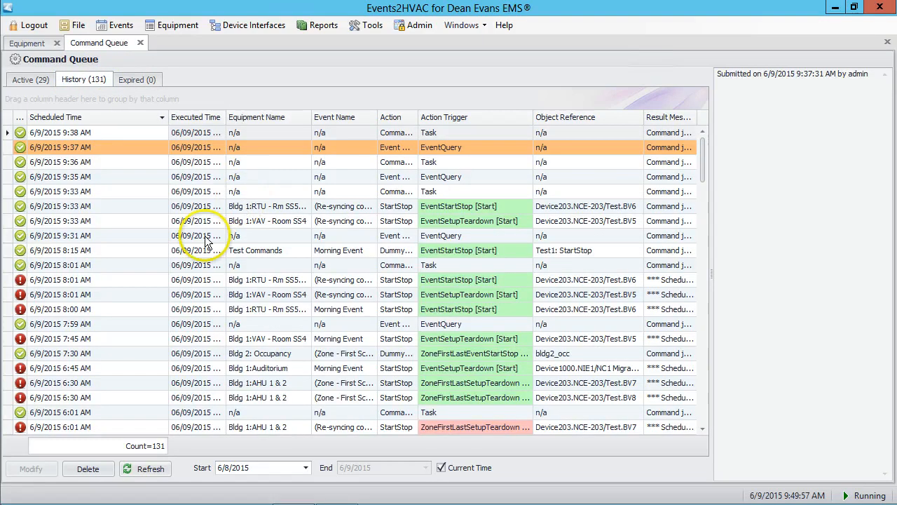
pyautogui.click(280, 208)
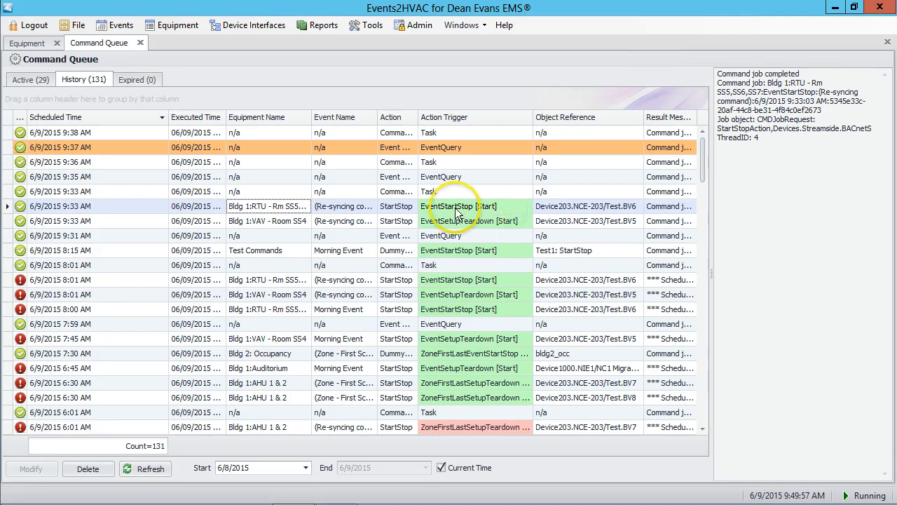
pyautogui.click(480, 217)
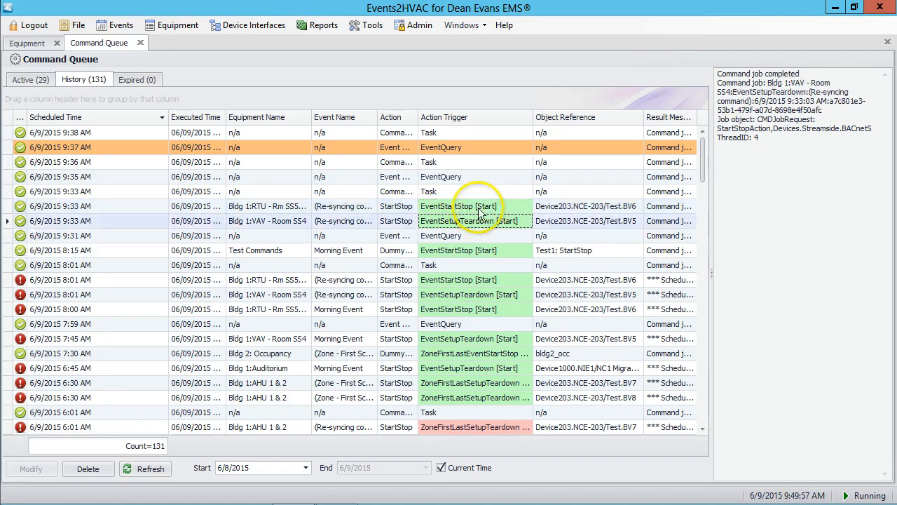
pyautogui.click(481, 206)
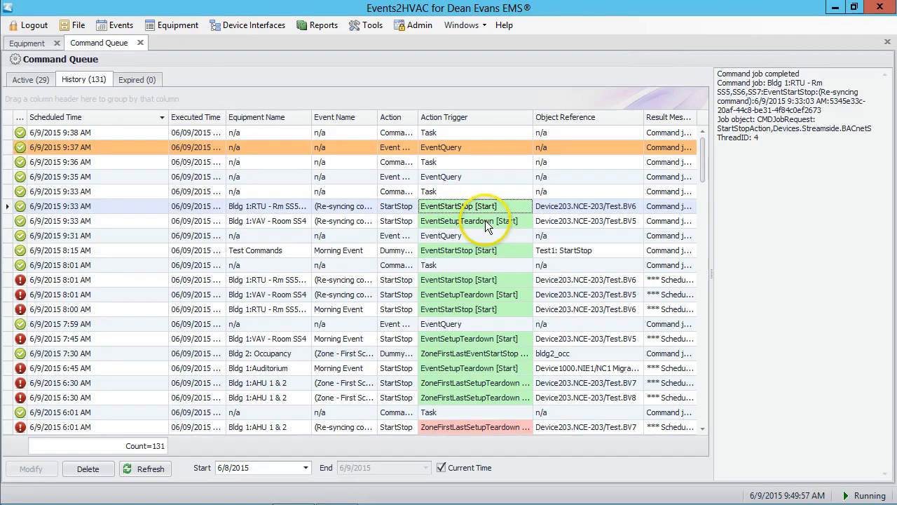
pyautogui.click(485, 221)
pyautogui.click(466, 250)
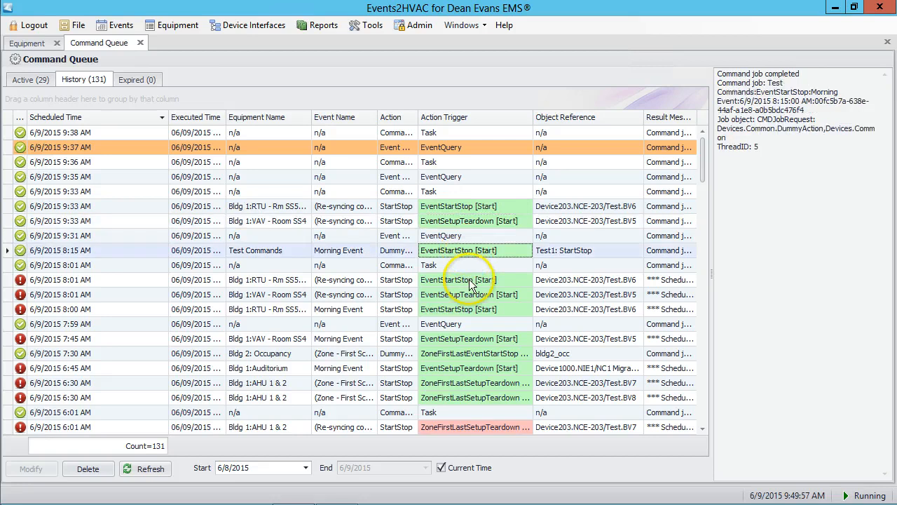
# - Inspect the 6:01 AM ZoneFirstLastSetupTeardown stop command, widen the Action Trigger column, and review the older history entries
pyautogui.scroll(-3, 468, 283)
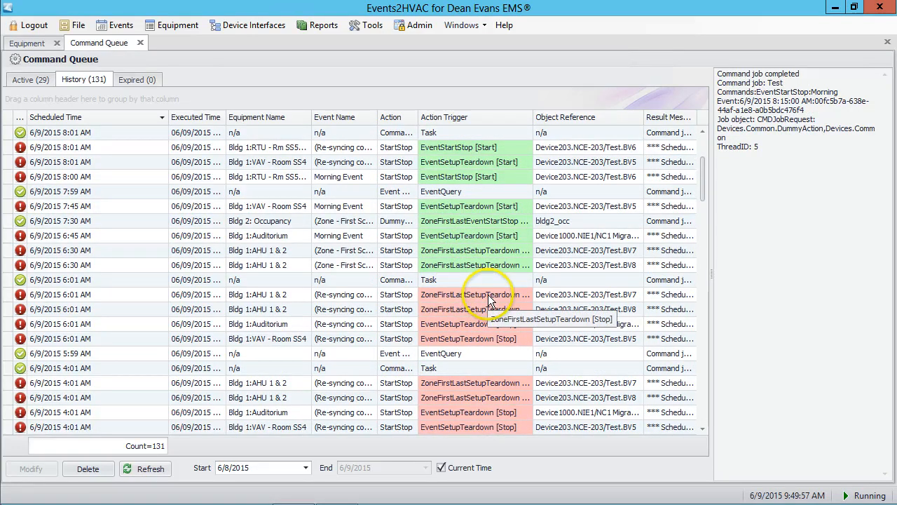
pyautogui.click(489, 298)
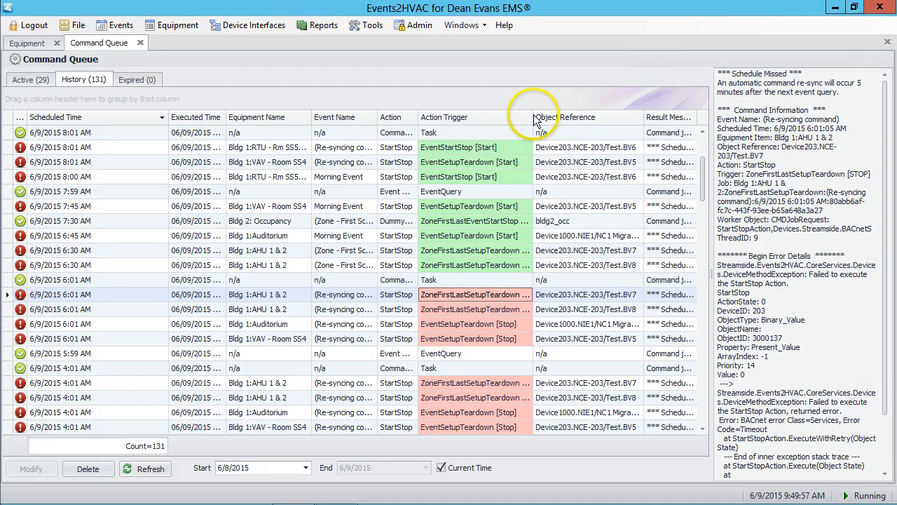
pyautogui.moveTo(533, 117); pyautogui.dragTo(571, 117)
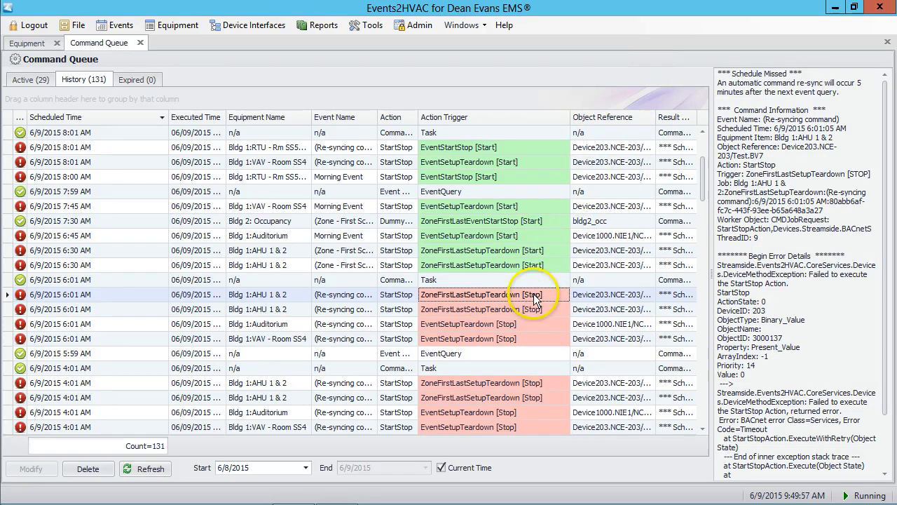
pyautogui.scroll(-3, 525, 332)
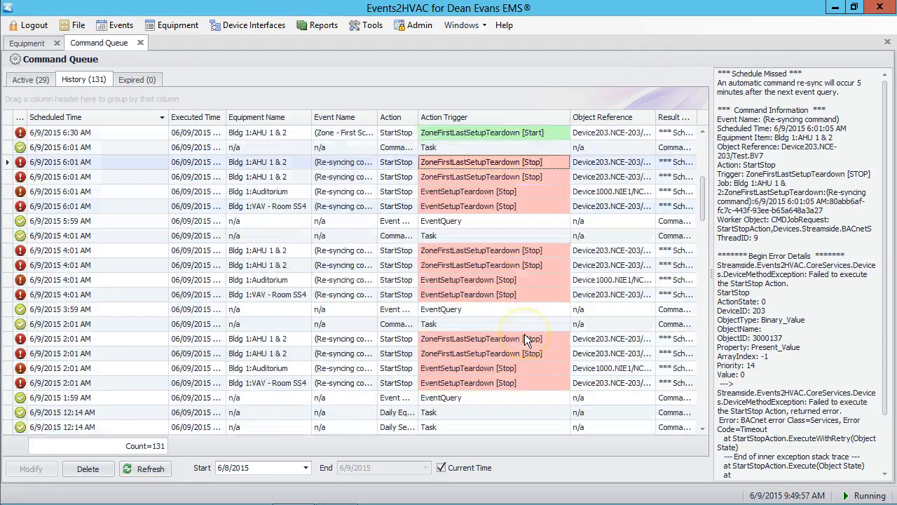
pyautogui.scroll(-2, 524, 335)
pyautogui.scroll(8, 524, 334)
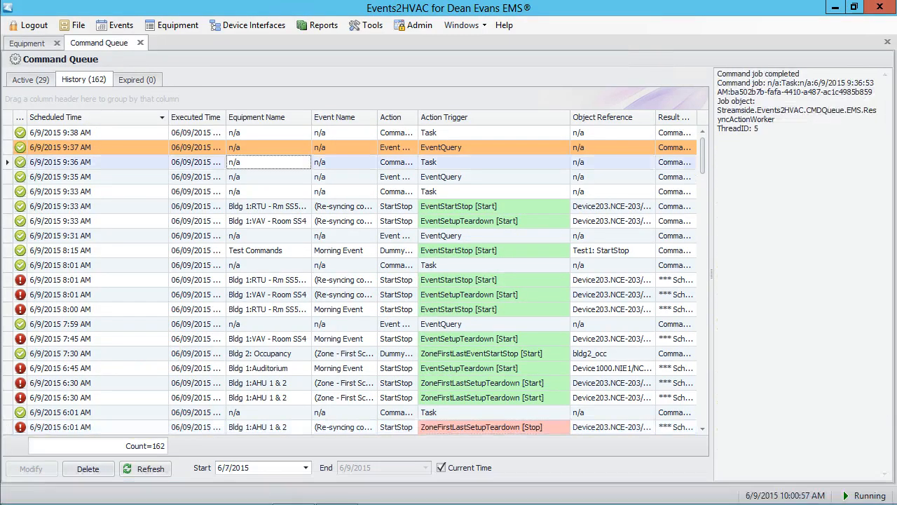
pyautogui.click(31, 80)
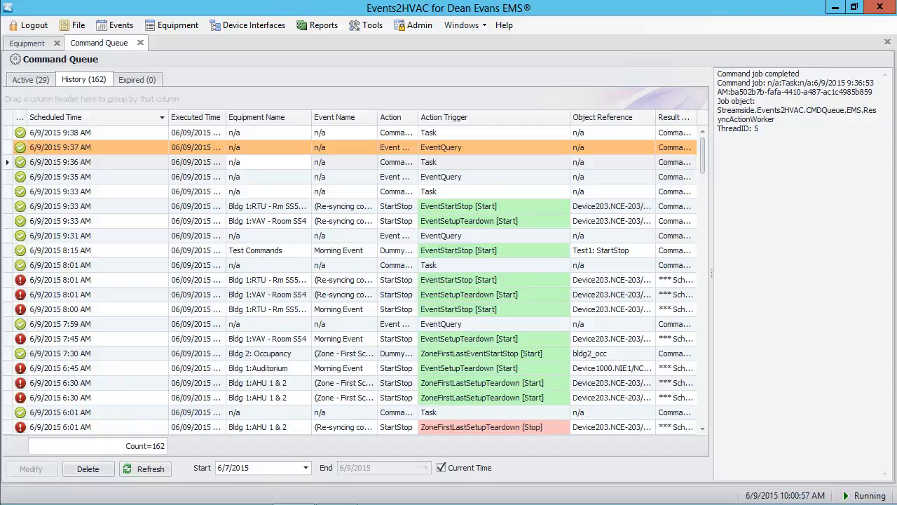
# - Set the command history's start date to 6/5/2015 and refresh the list
pyautogui.moveTo(256, 467); pyautogui.dragTo(219, 467)
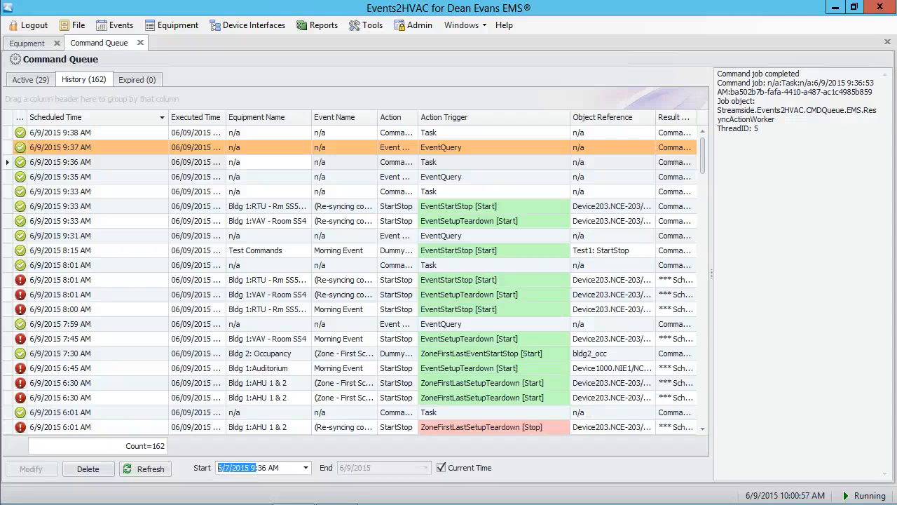
pyautogui.click(228, 468)
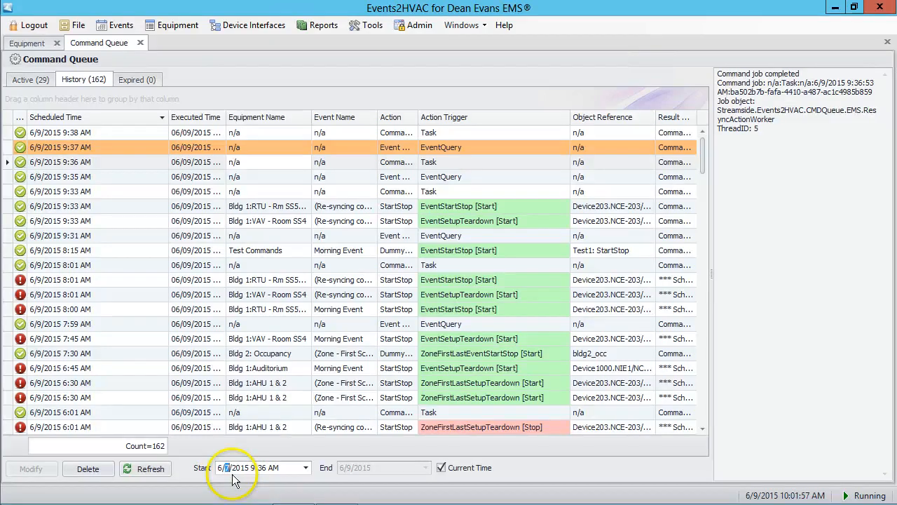
pyautogui.write('5')
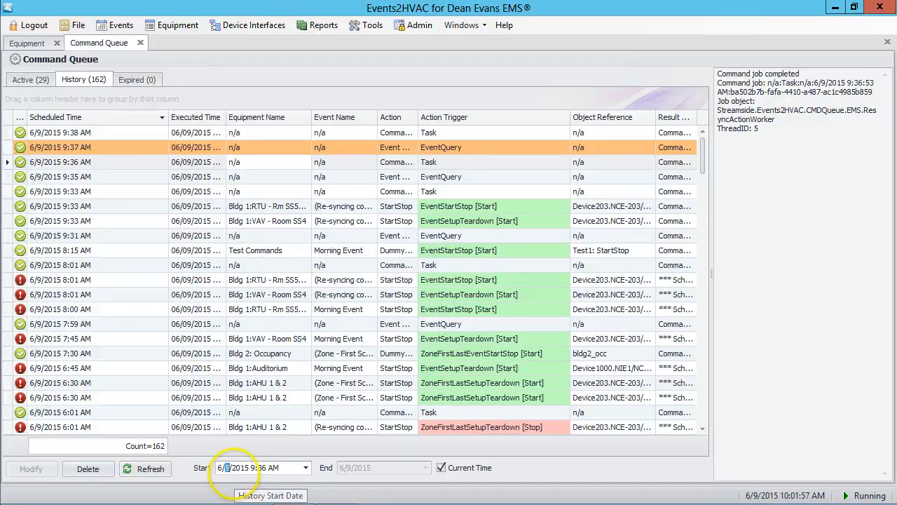
pyautogui.click(146, 468)
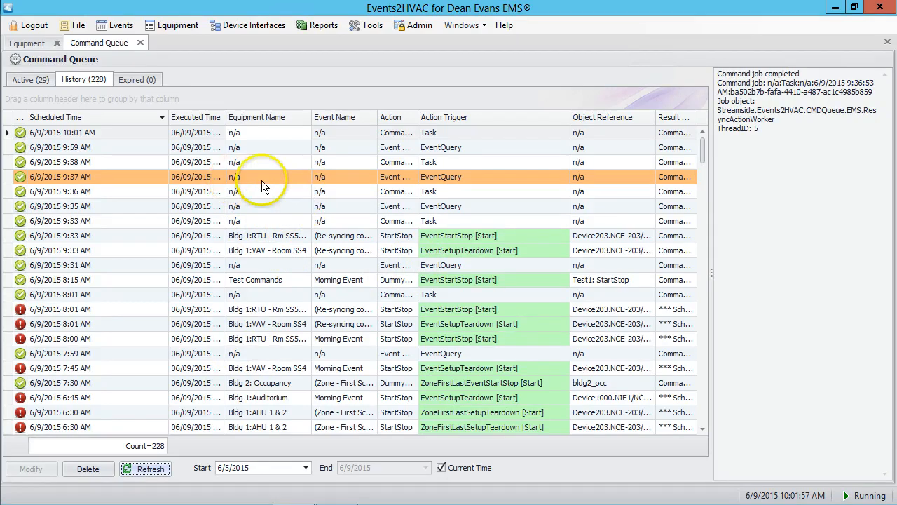
# - Review the automatic history pruning and days-to-keep settings in the Events2HVAC options, and leave without saving changes
pyautogui.click(370, 25)
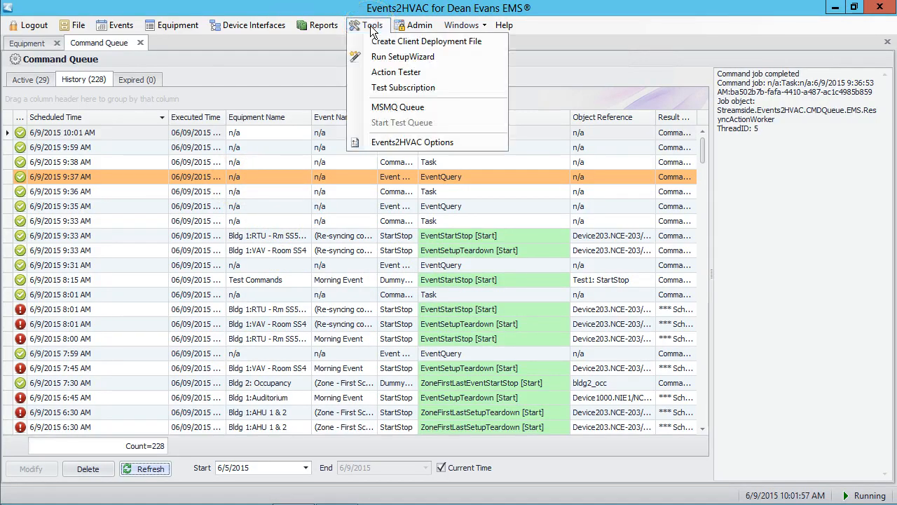
pyautogui.click(403, 141)
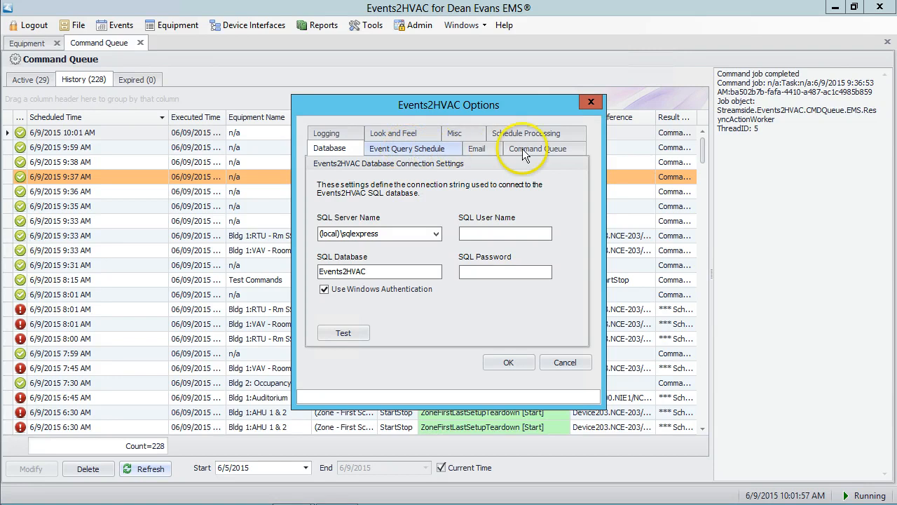
pyautogui.click(416, 155)
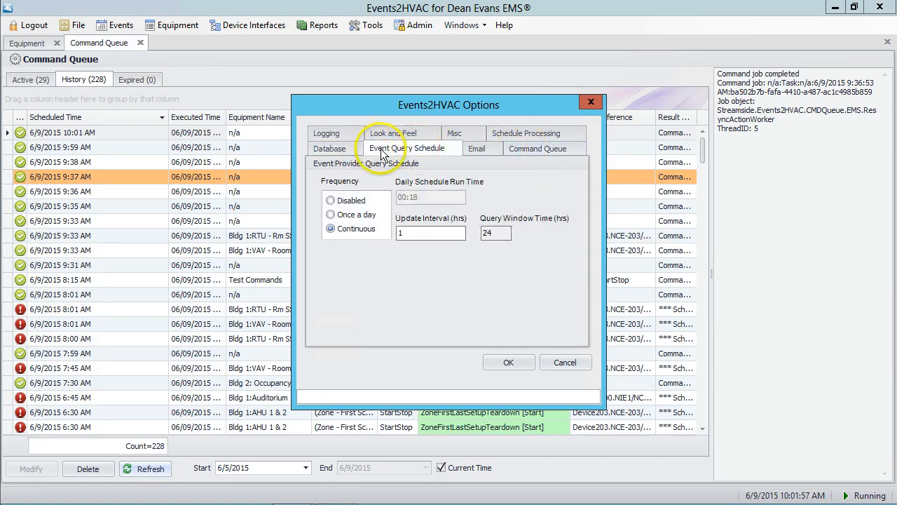
pyautogui.click(476, 149)
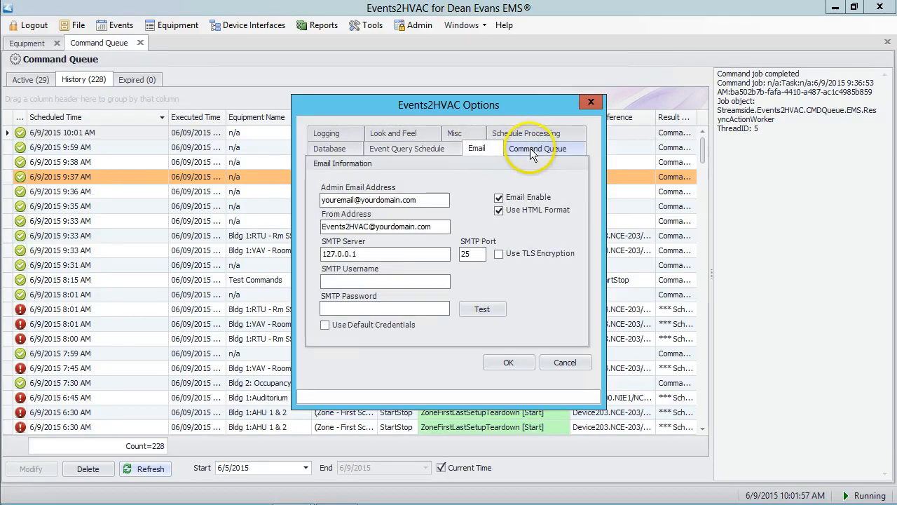
pyautogui.click(526, 149)
pyautogui.click(463, 135)
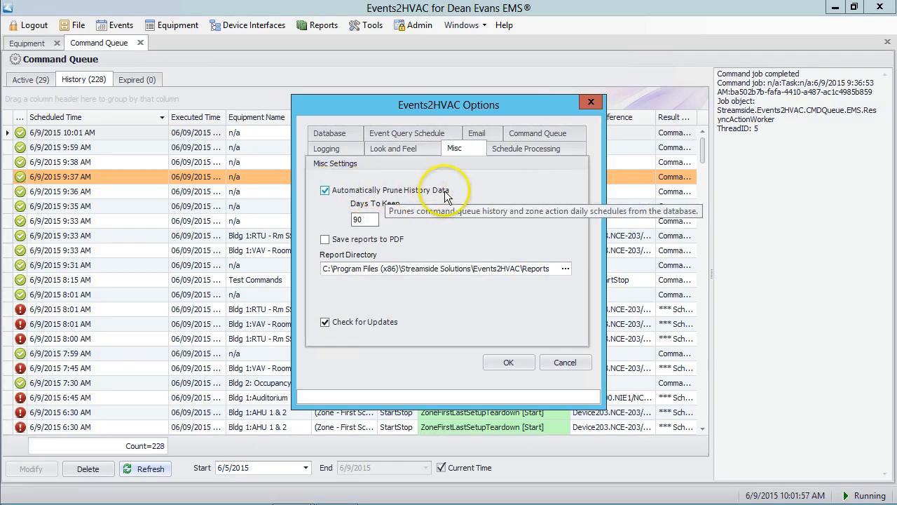
pyautogui.moveTo(364, 220); pyautogui.dragTo(335, 199)
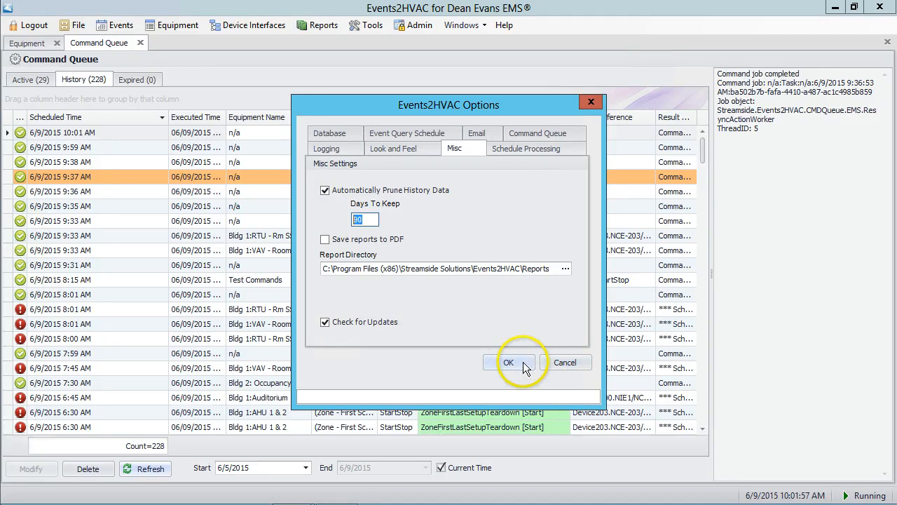
pyautogui.click(554, 369)
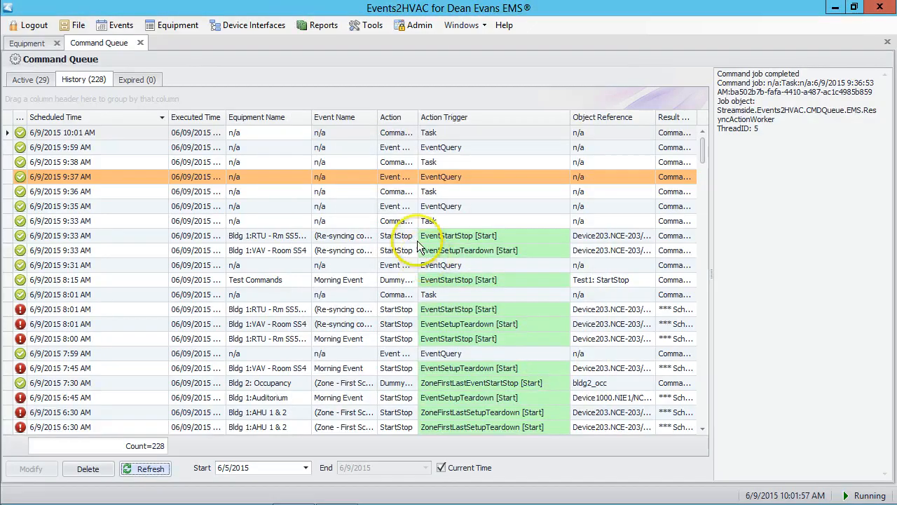
pyautogui.rightClick(293, 243)
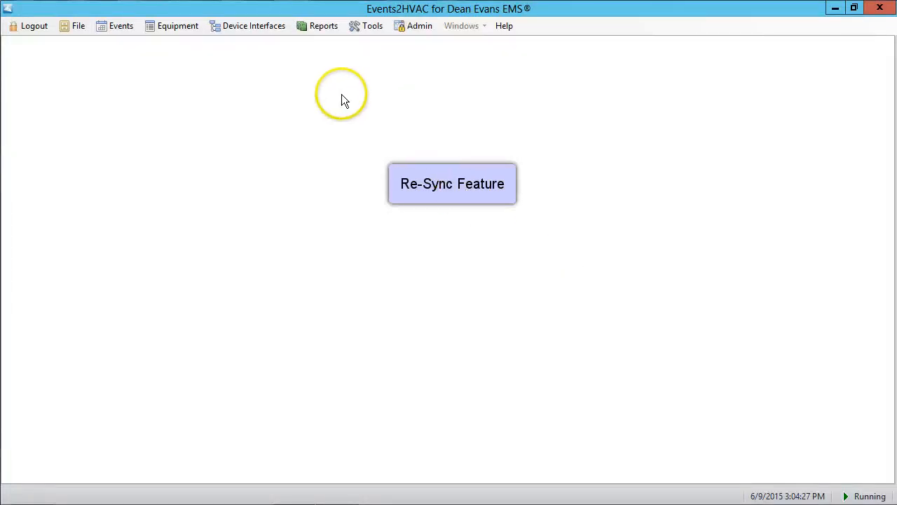
# - Examine the client re-sync settings and failure delay under the Schedule Processing options, and cancel without saving
pyautogui.click(368, 27)
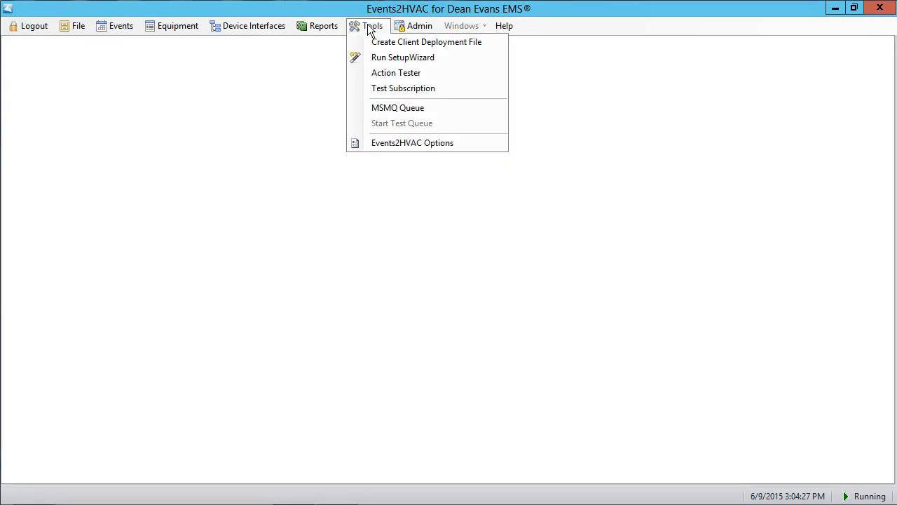
pyautogui.click(400, 143)
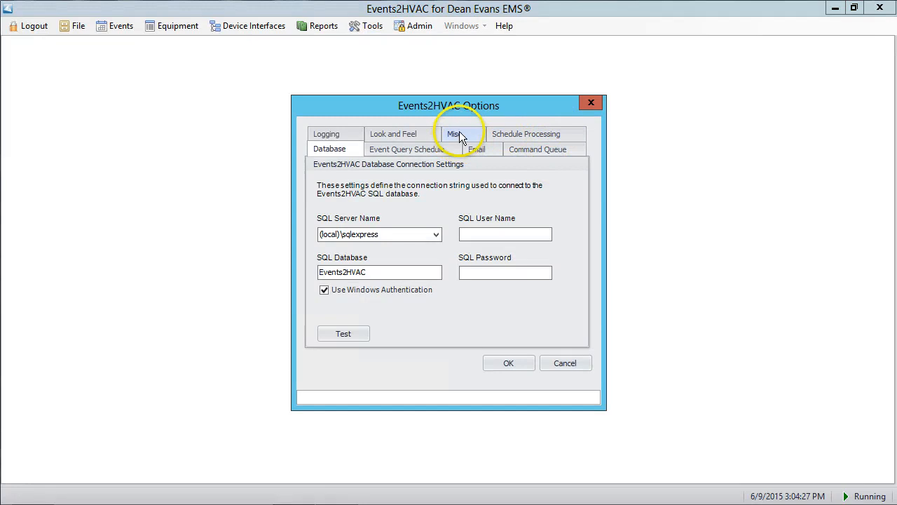
pyautogui.click(525, 134)
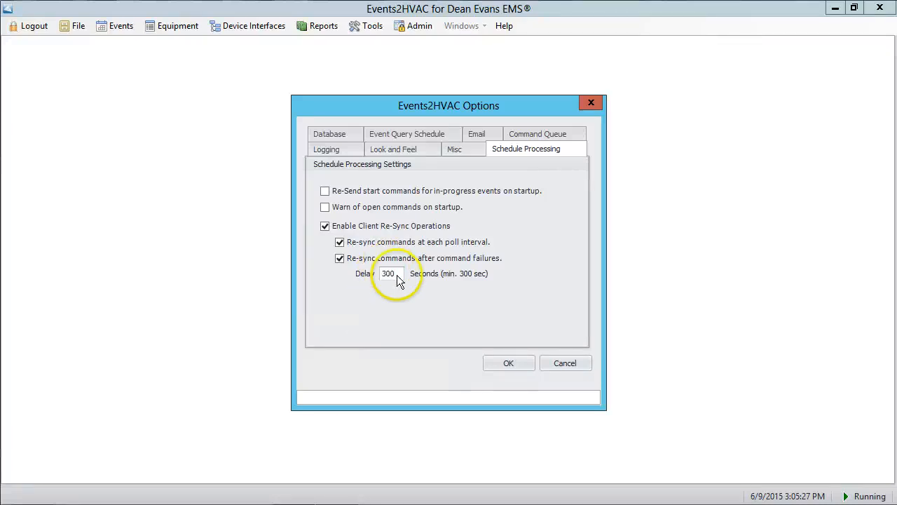
pyautogui.moveTo(396, 273); pyautogui.dragTo(381, 274)
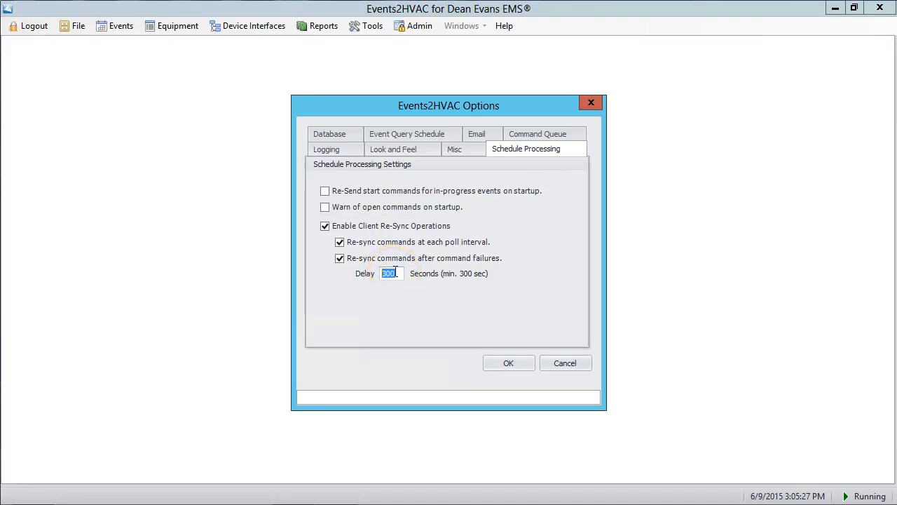
pyautogui.doubleClick(389, 274)
pyautogui.moveTo(419, 261)
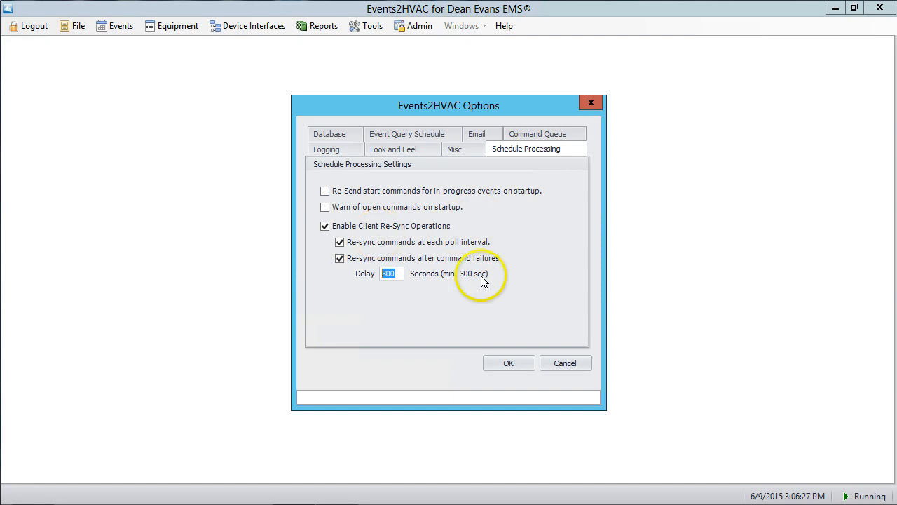
pyautogui.click(569, 361)
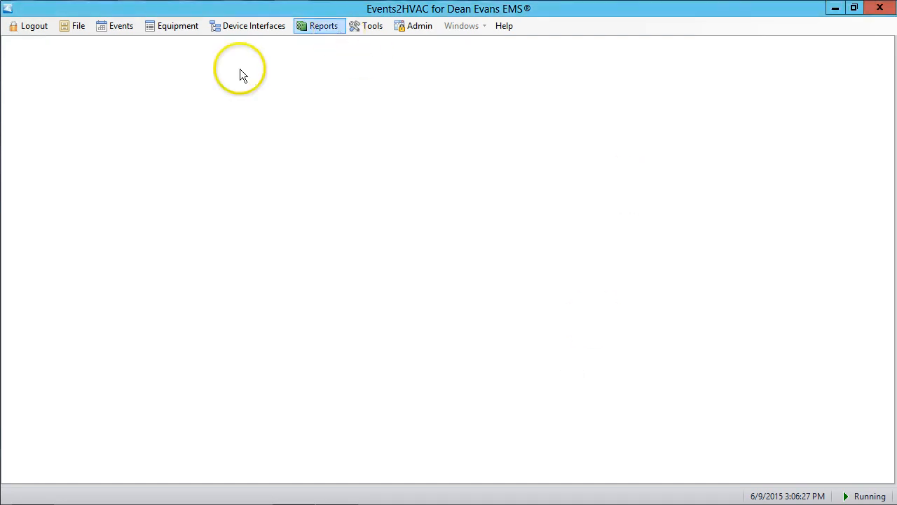
# - Run Re-Sync Equipment Actions to check for out-of-sync items, and dismiss the message
pyautogui.click(180, 27)
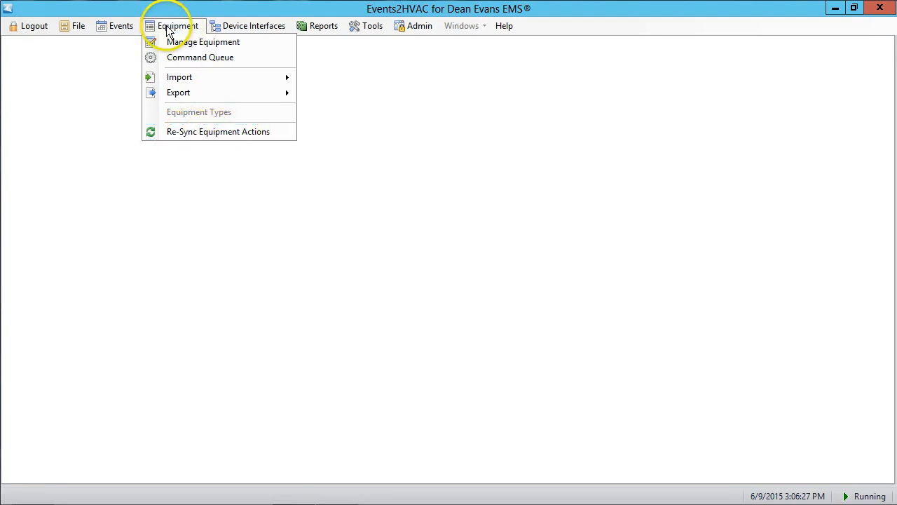
pyautogui.click(179, 133)
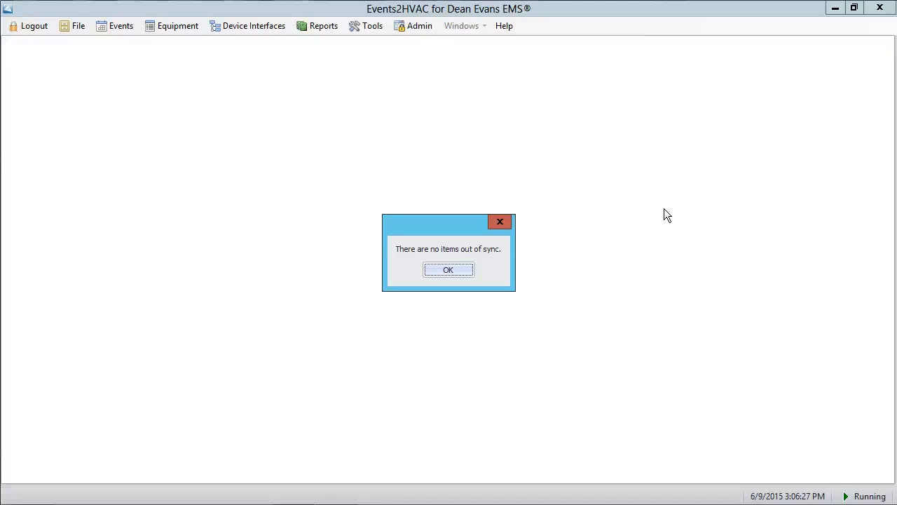
pyautogui.click(447, 272)
# - Delete the 2:58 PM and 3:03 PM Bldg 1:Auditorium re-sync entries from the Command Queue history
pyautogui.click(174, 30)
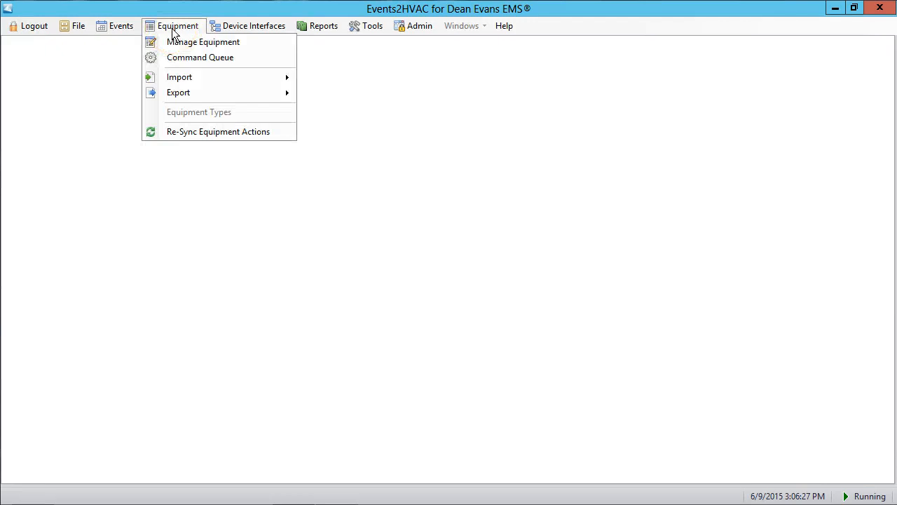
pyautogui.click(190, 59)
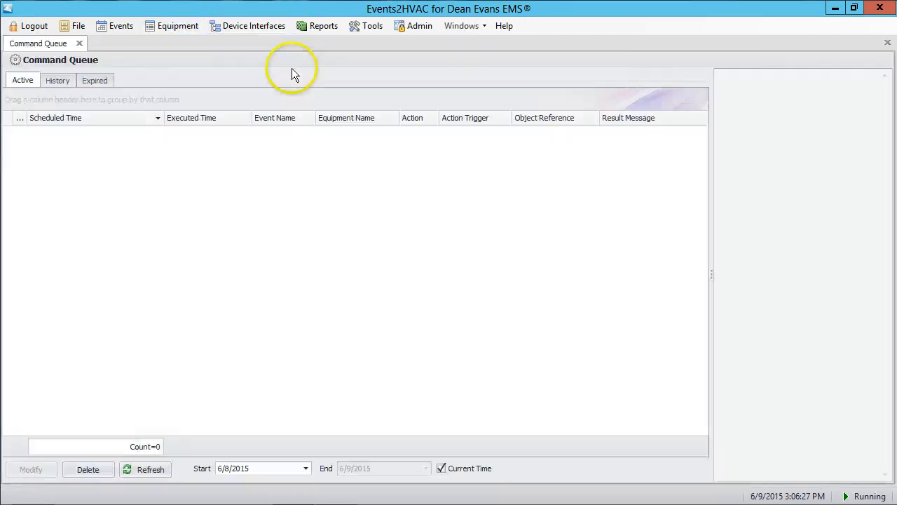
pyautogui.click(62, 80)
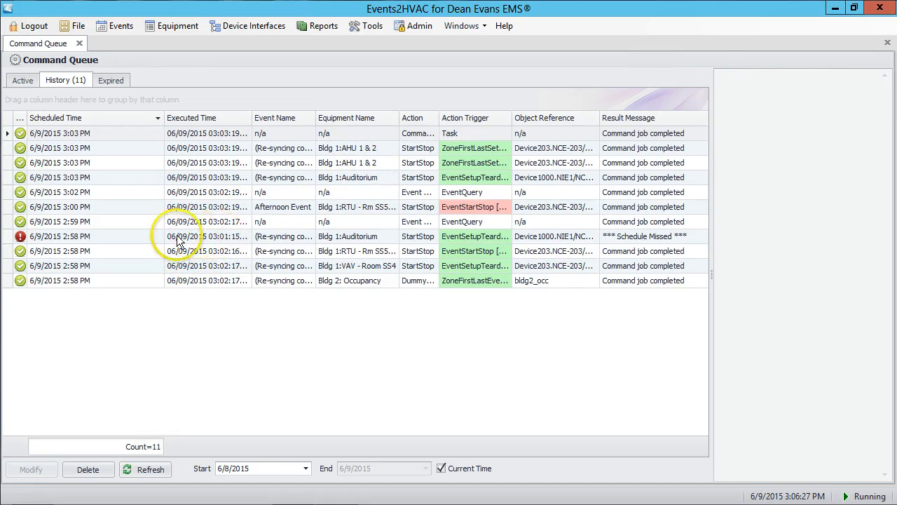
pyautogui.click(144, 237)
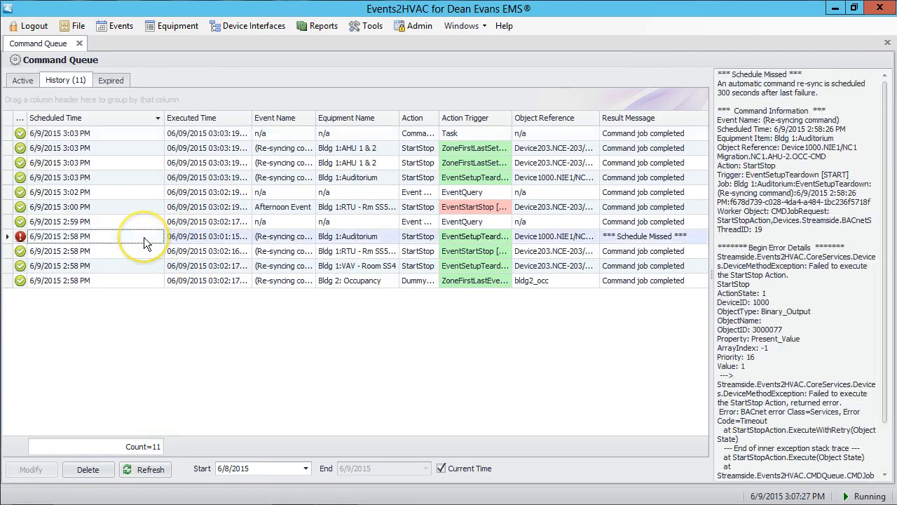
pyautogui.click(144, 179)
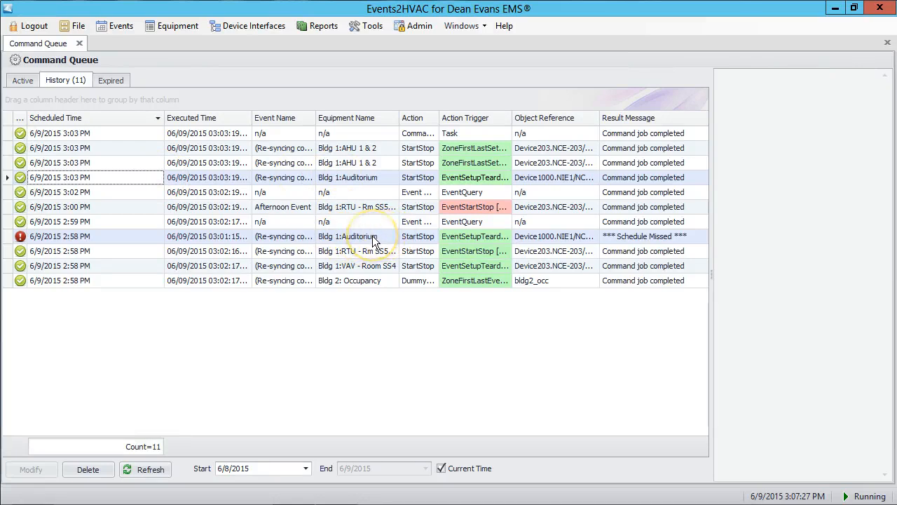
pyautogui.click(87, 469)
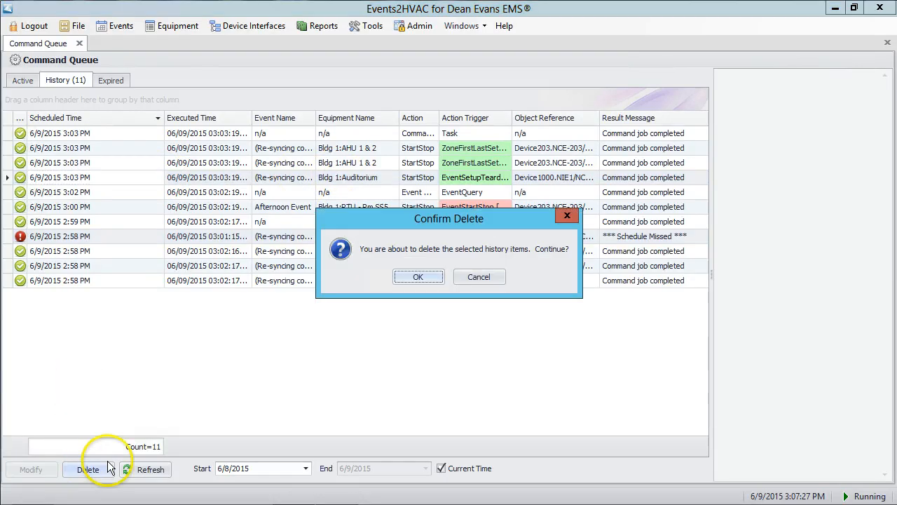
pyautogui.click(419, 278)
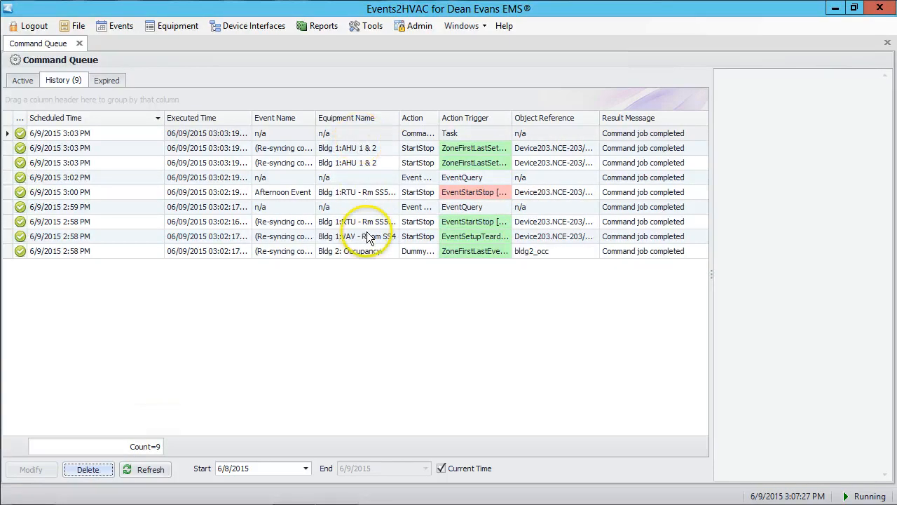
# - Re-sync the equipment actions again, confirming submission of the re-sync commands to the command queue
pyautogui.click(124, 27)
pyautogui.moveTo(168, 26)
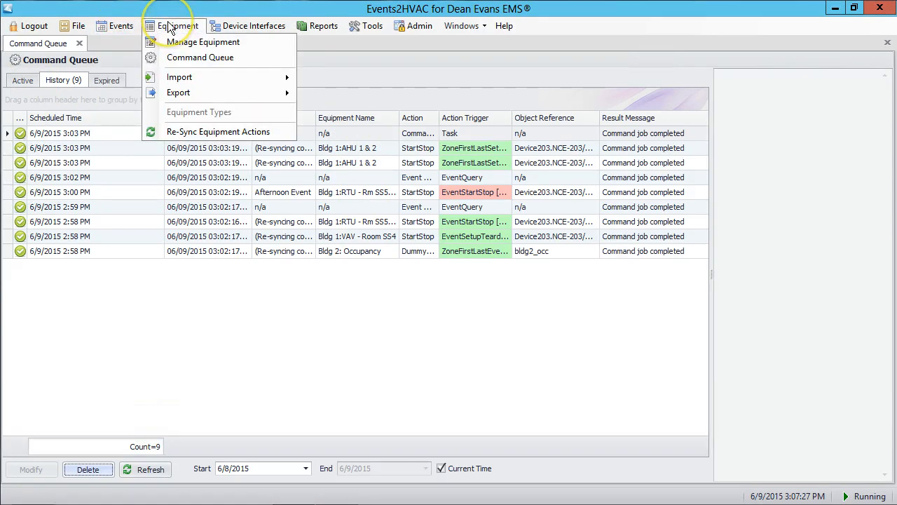
pyautogui.click(192, 133)
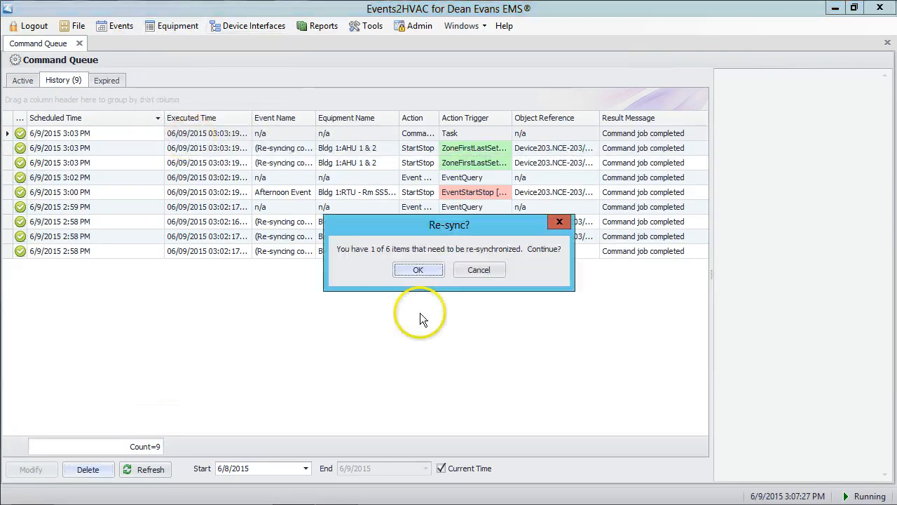
pyautogui.click(415, 271)
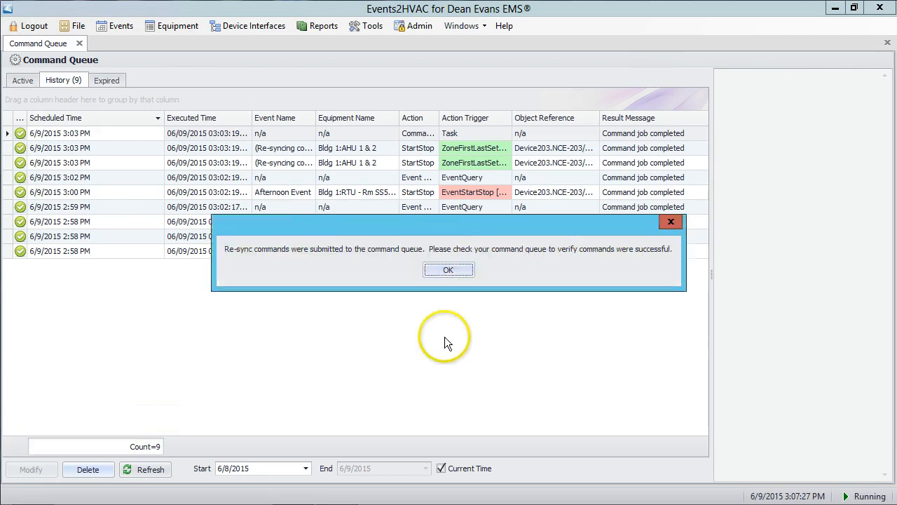
pyautogui.click(459, 272)
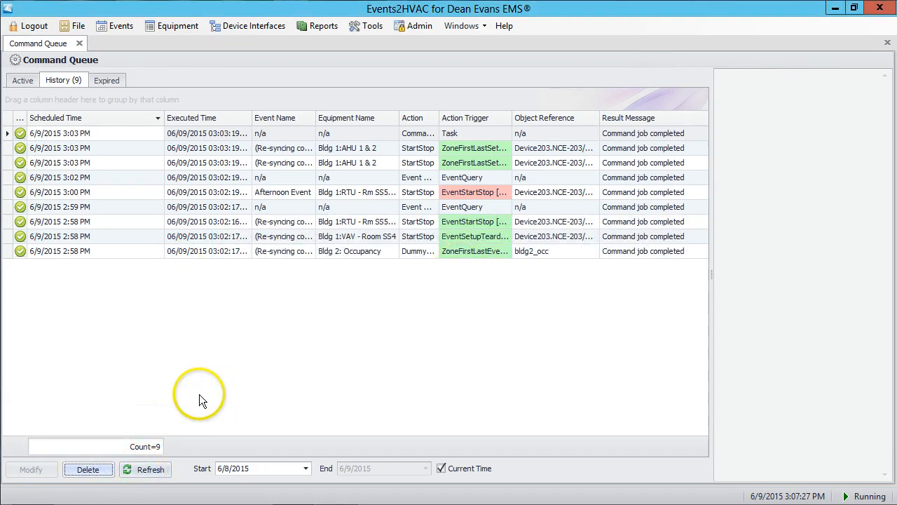
# - Refresh the command history and inspect the details of the 3:07 PM Bldg 1:Auditorium re-sync command
pyautogui.click(144, 469)
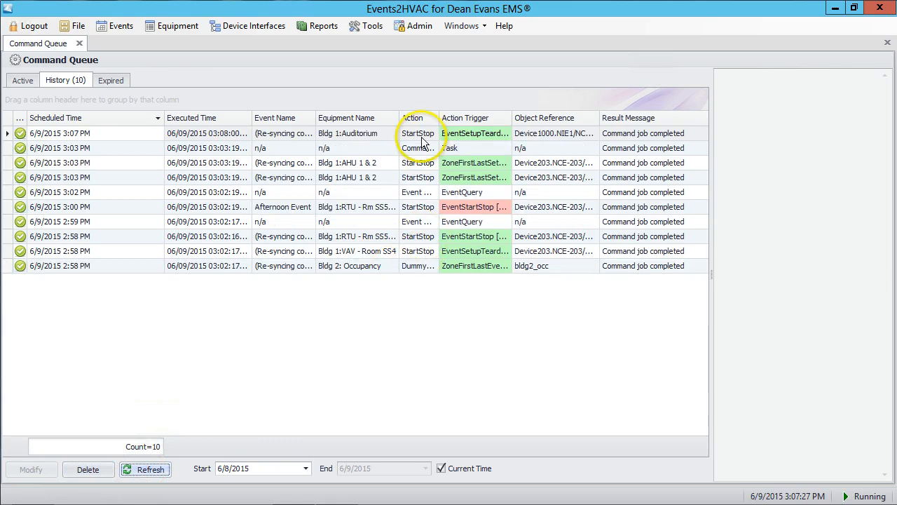
pyautogui.click(337, 133)
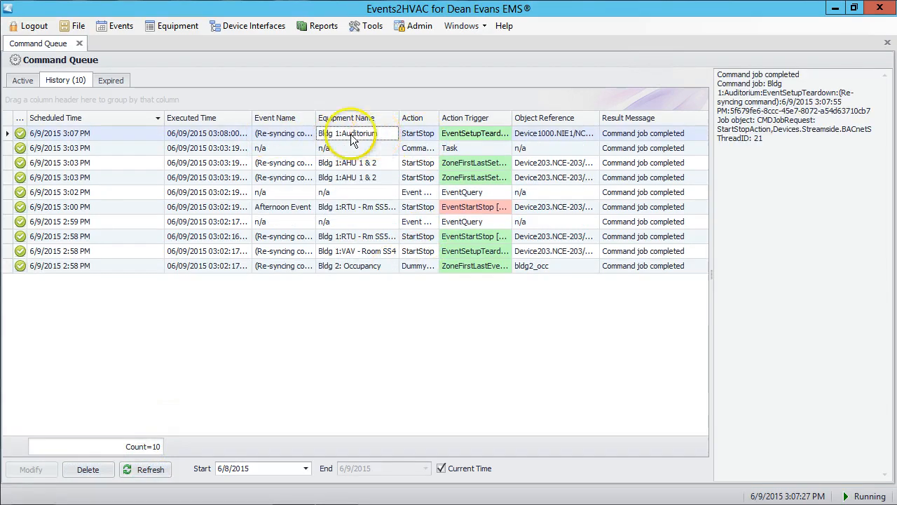
pyautogui.click(477, 138)
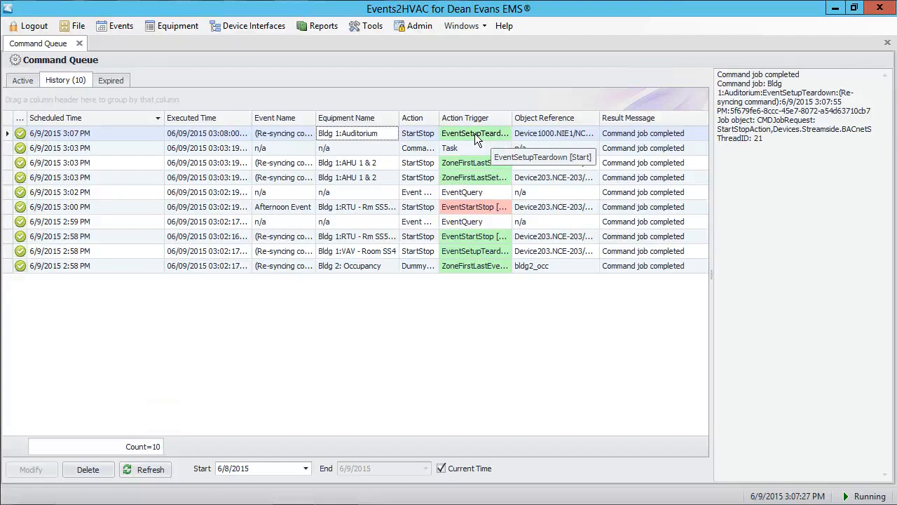
pyautogui.click(189, 139)
pyautogui.click(345, 133)
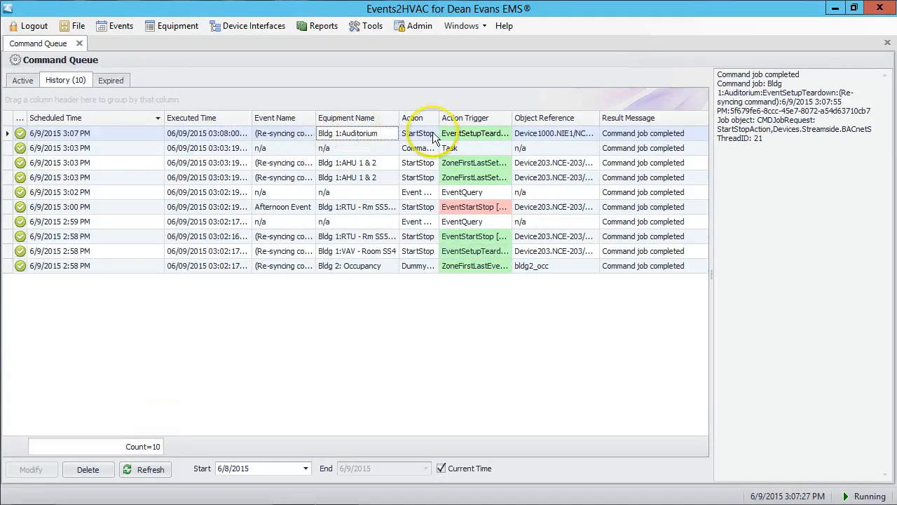
# - Delete the 3:07 PM Bldg 1:Auditorium re-sync entry from the Command Queue history, confirming the deletion
pyautogui.click(461, 135)
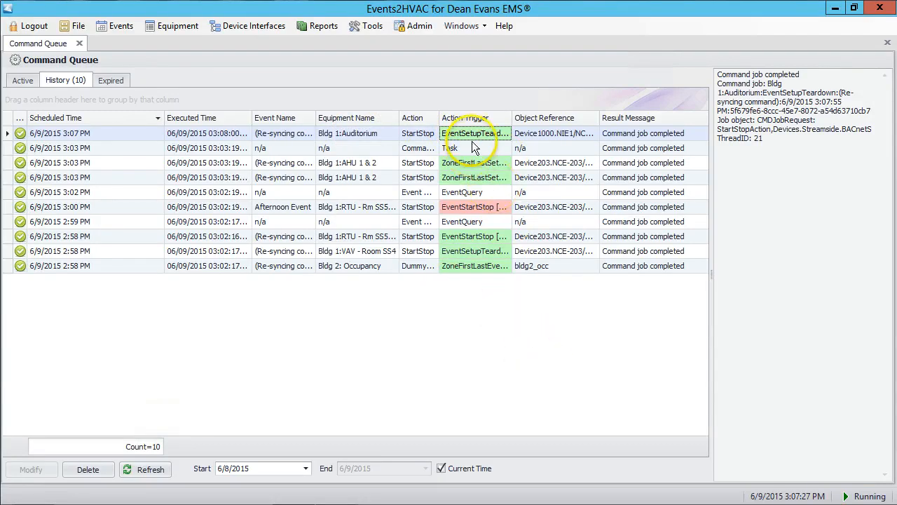
pyautogui.click(354, 136)
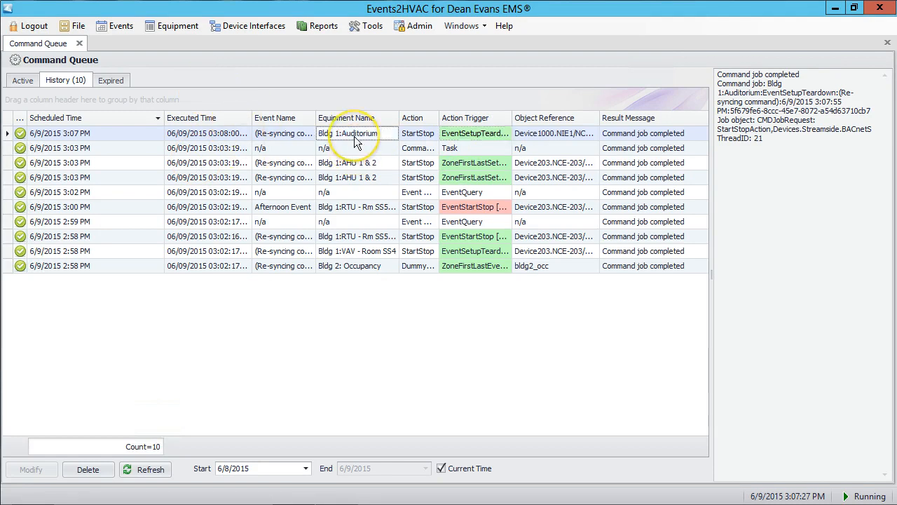
pyautogui.click(280, 133)
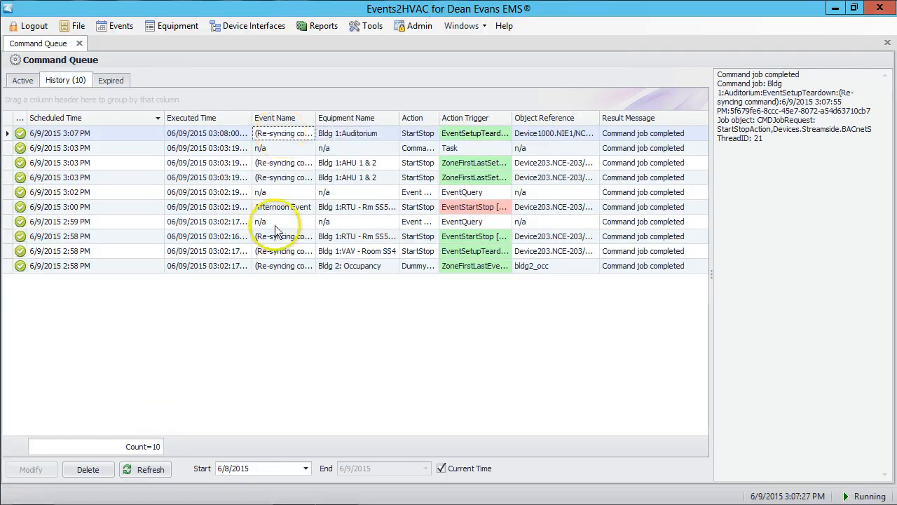
pyautogui.click(89, 469)
pyautogui.click(417, 278)
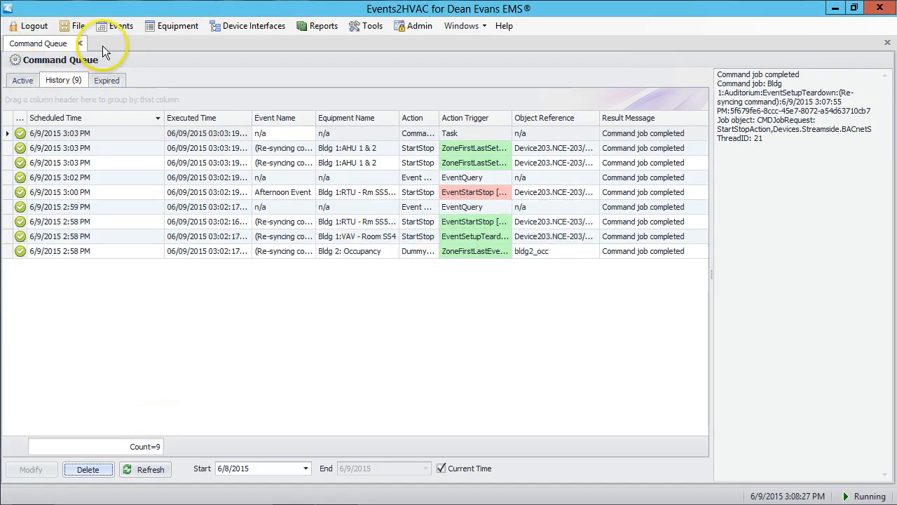
# - Open equipment management and sync the out-of-sync action of Bldg 1:Auditorium, confirming the re-sync and dismissing the message
pyautogui.click(172, 27)
pyautogui.click(181, 41)
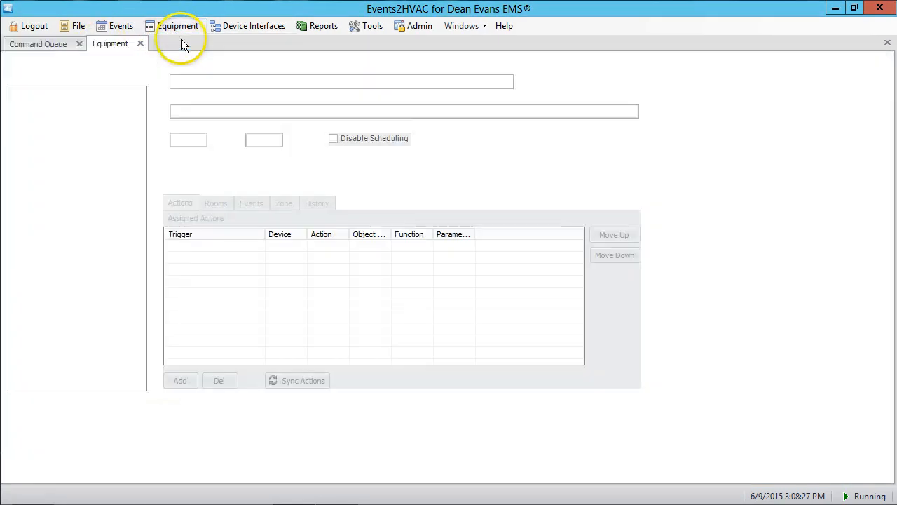
pyautogui.click(72, 115)
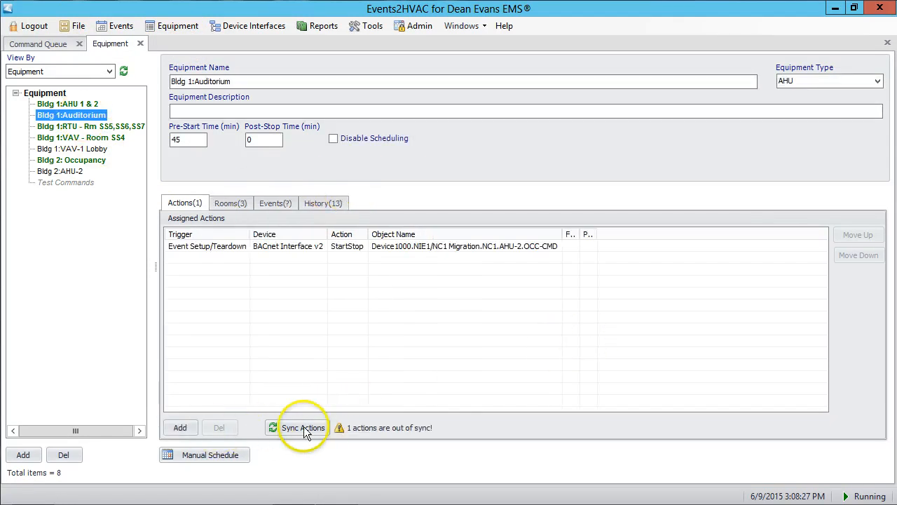
pyautogui.click(77, 126)
pyautogui.click(75, 117)
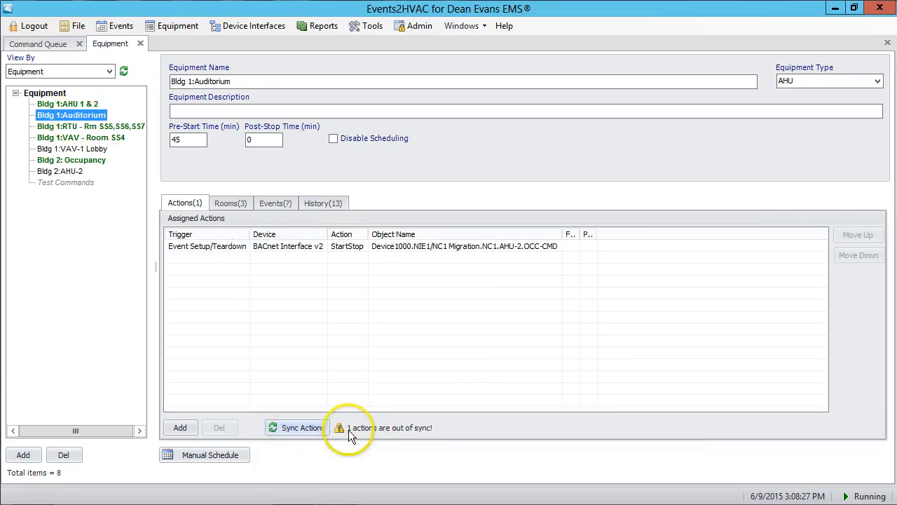
pyautogui.click(301, 428)
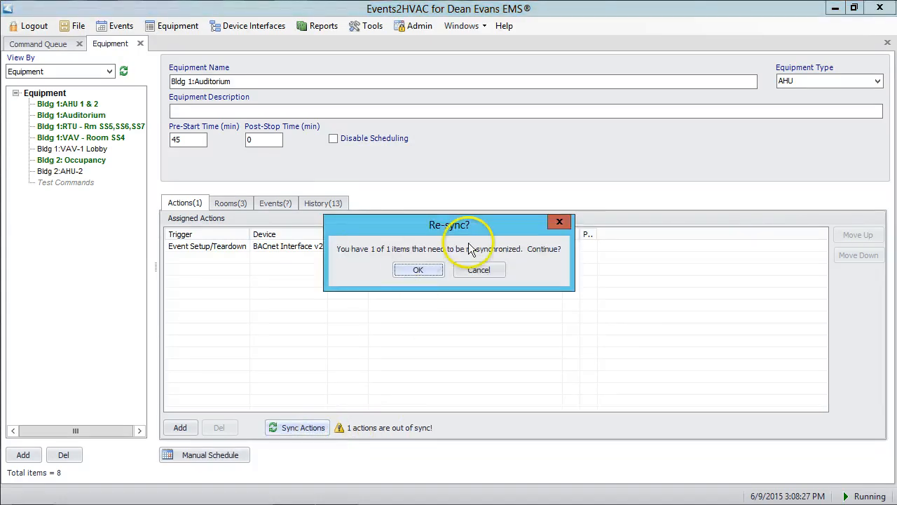
pyautogui.click(410, 269)
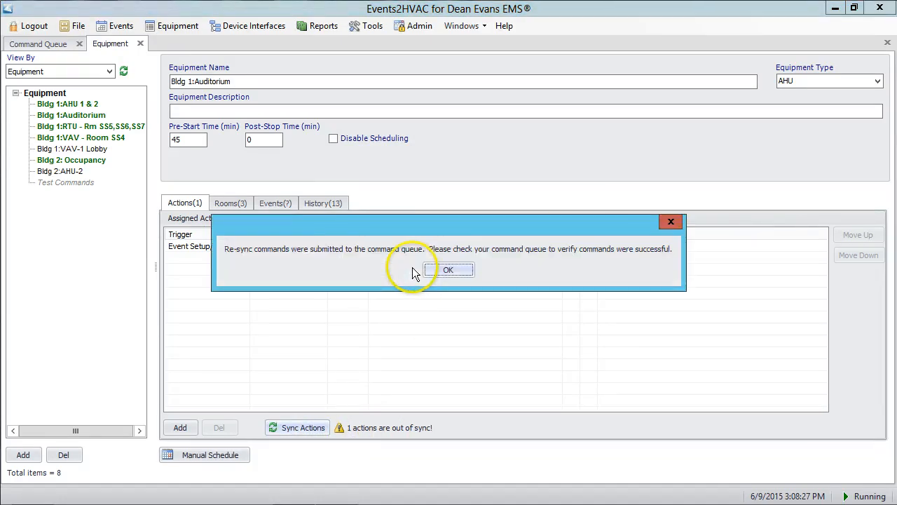
pyautogui.click(449, 270)
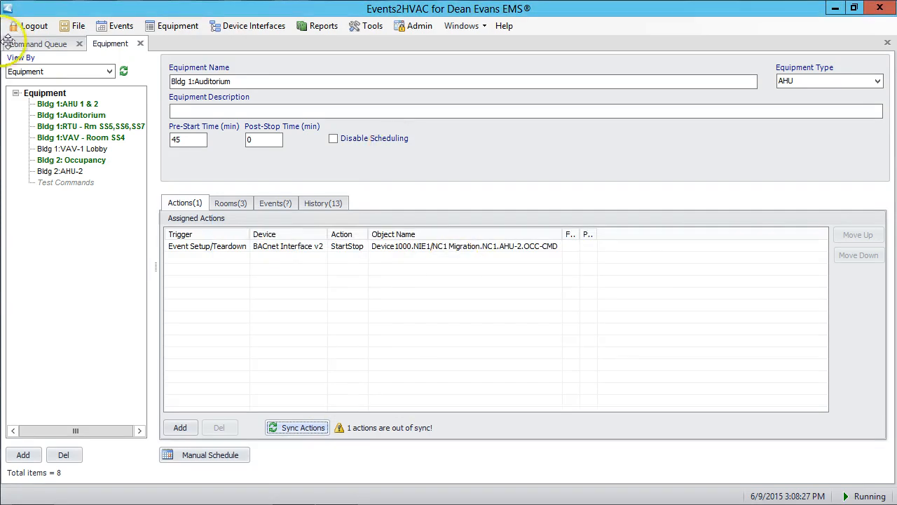
# - Refresh the Command Queue history and inspect the details of the 3:08 PM Bldg 1:Auditorium re-sync and the 3:03 PM task entry
pyautogui.click(37, 43)
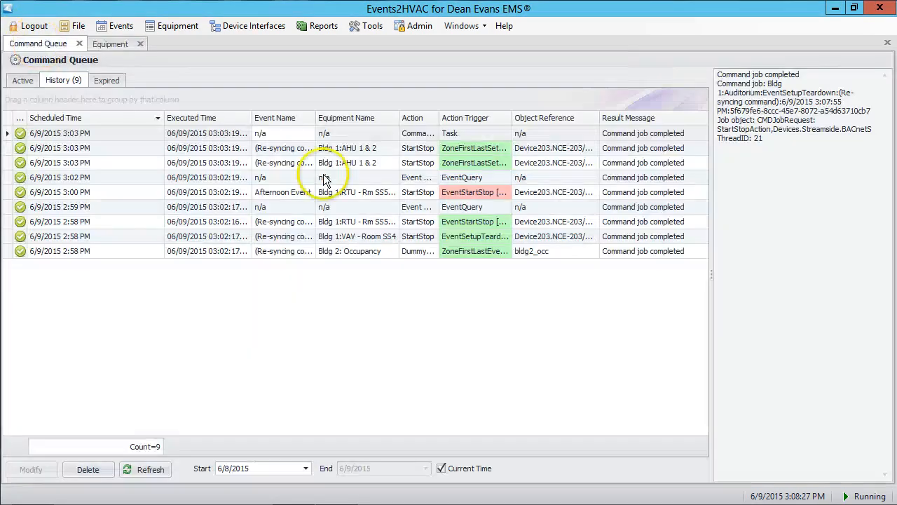
pyautogui.click(143, 470)
pyautogui.click(146, 470)
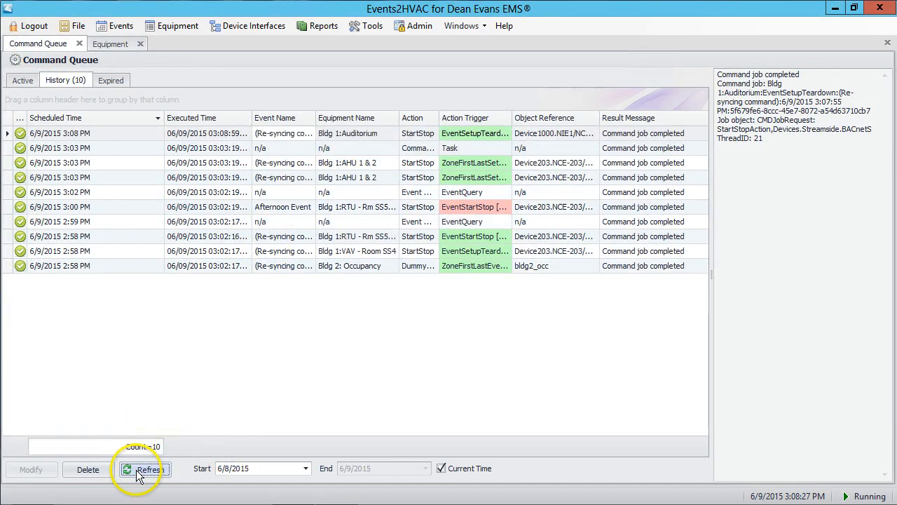
pyautogui.click(223, 134)
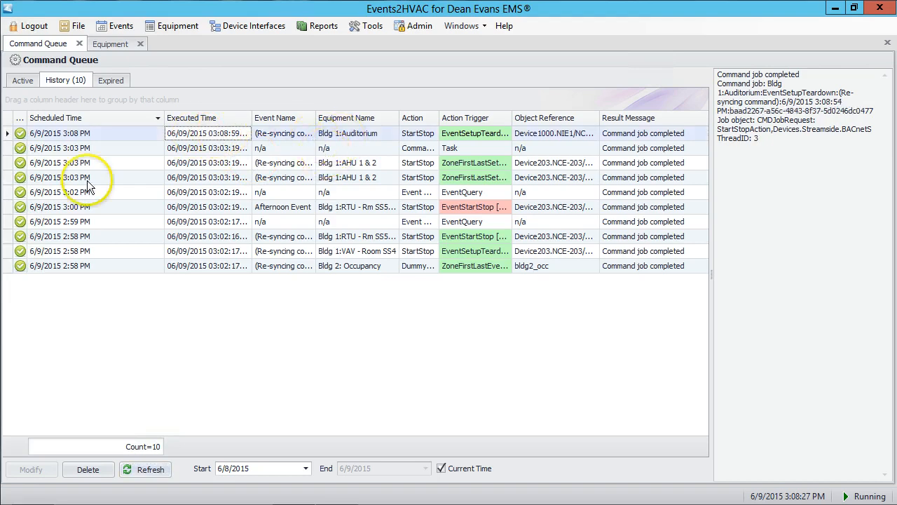
pyautogui.click(232, 147)
pyautogui.click(313, 148)
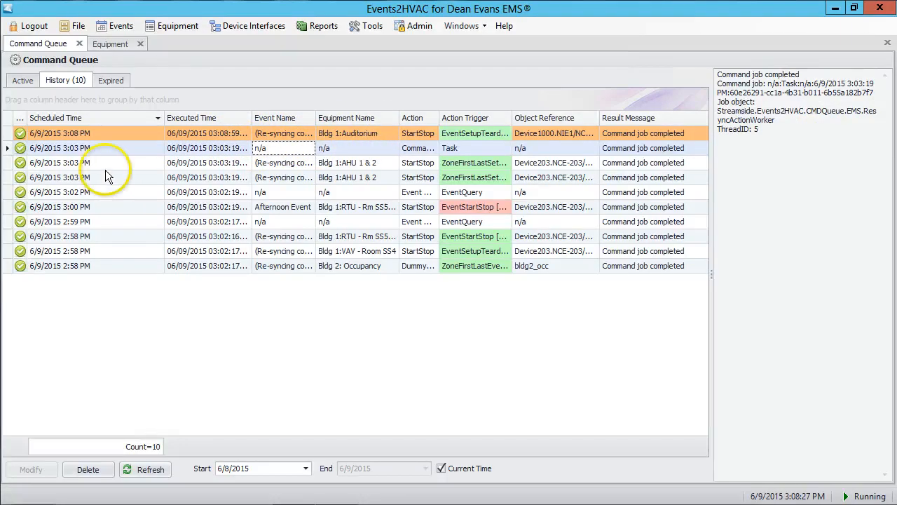
pyautogui.click(141, 148)
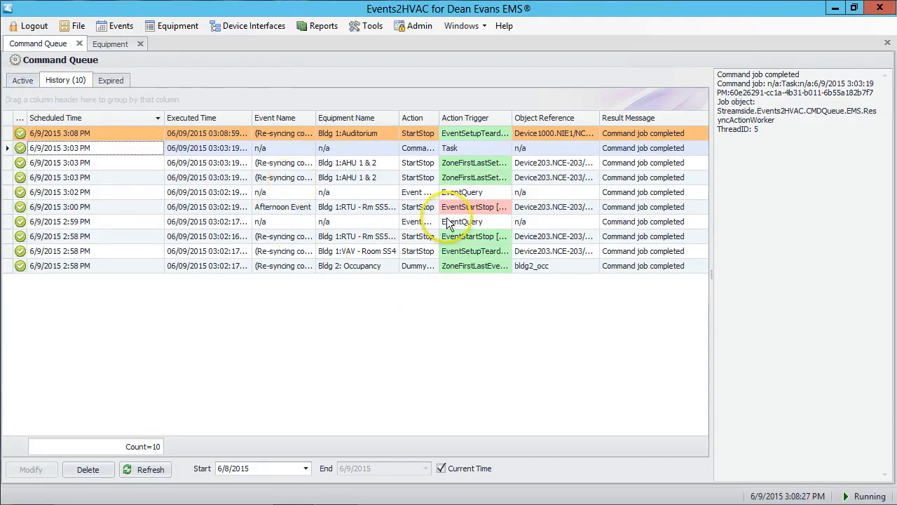
# - Review the full list of active scheduled commands in the Command Queue, and return to the history
pyautogui.click(23, 83)
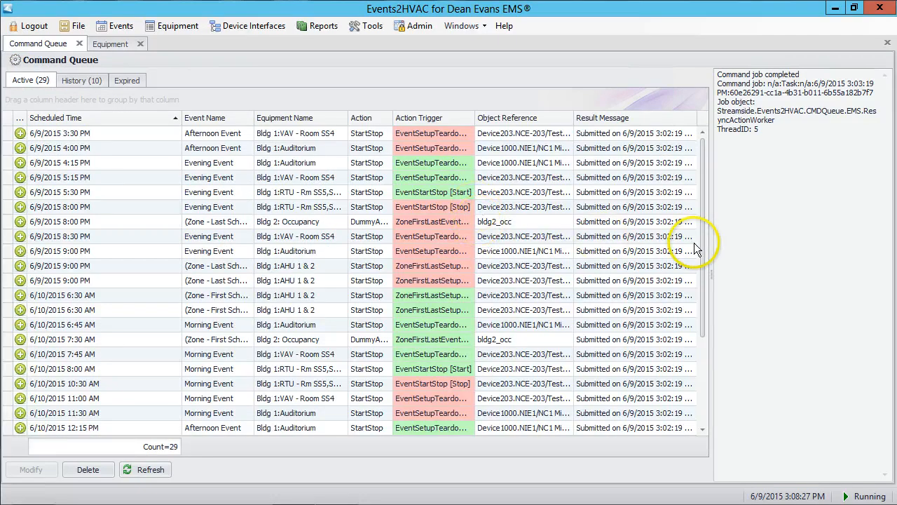
pyautogui.moveTo(702, 224); pyautogui.dragTo(705, 341)
pyautogui.moveTo(707, 279); pyautogui.dragTo(706, 378)
pyautogui.moveTo(703, 189); pyautogui.dragTo(697, 166)
pyautogui.click(78, 87)
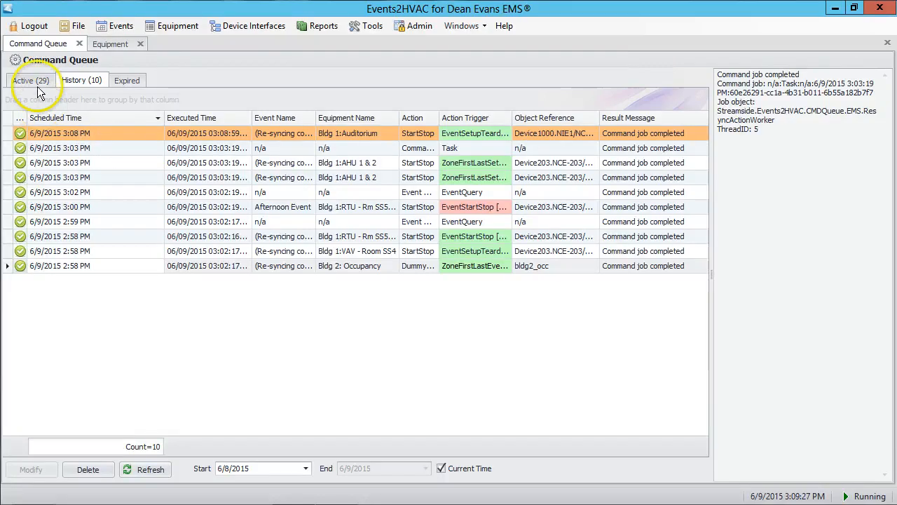
# - Enable scheduling for the Test Commands equipment item by clearing Disable Scheduling, and save the change
pyautogui.click(120, 46)
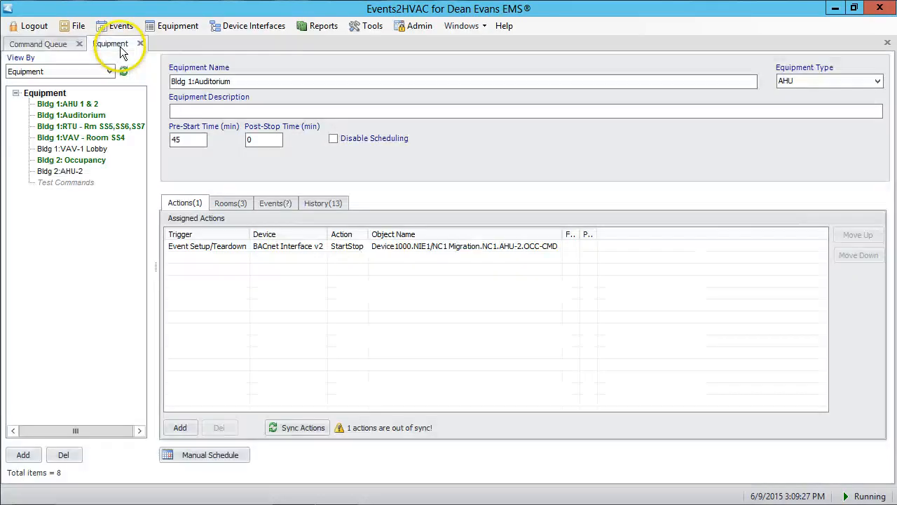
pyautogui.click(59, 183)
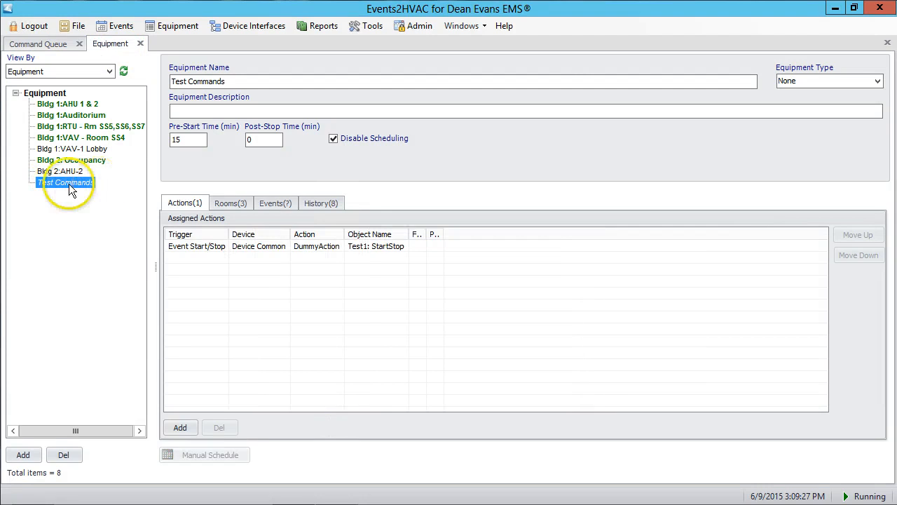
pyautogui.click(334, 139)
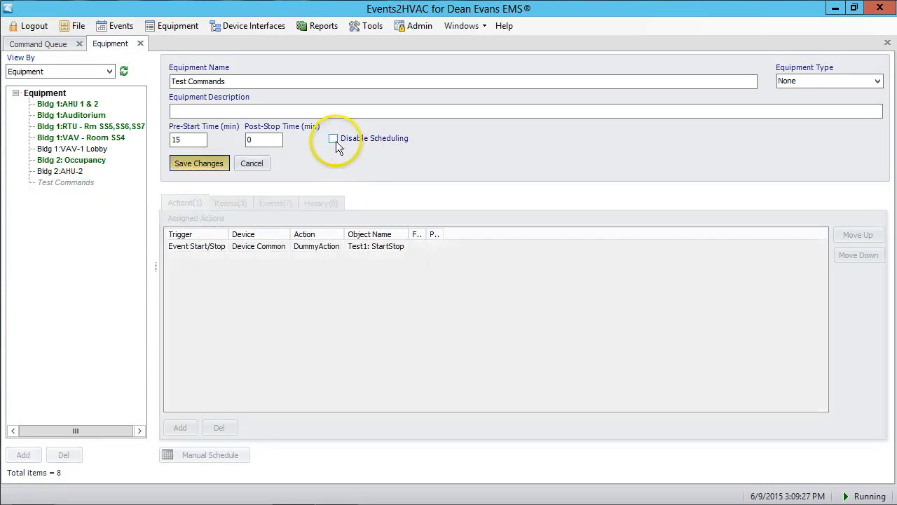
pyautogui.click(208, 163)
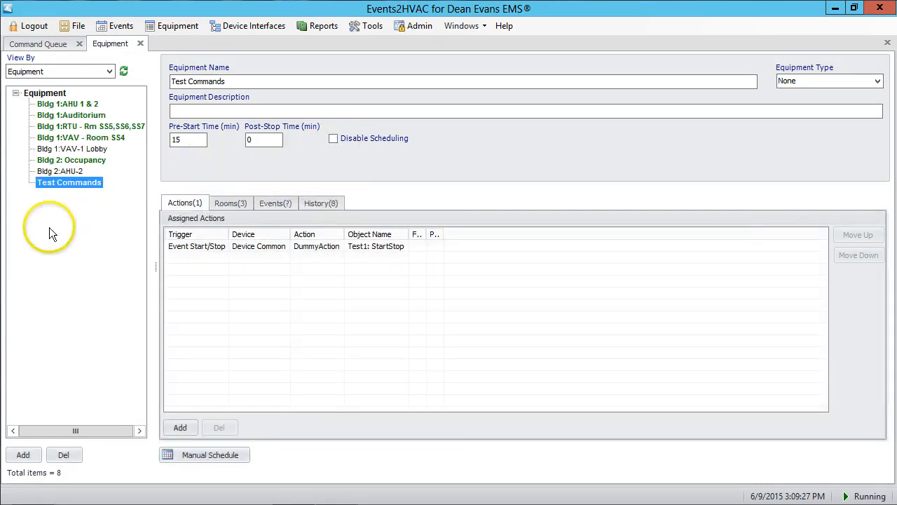
# - Open the Event Start/Stop DummyAction of Test Commands and update it with Throw DeviceMethodException enabled
pyautogui.doubleClick(202, 250)
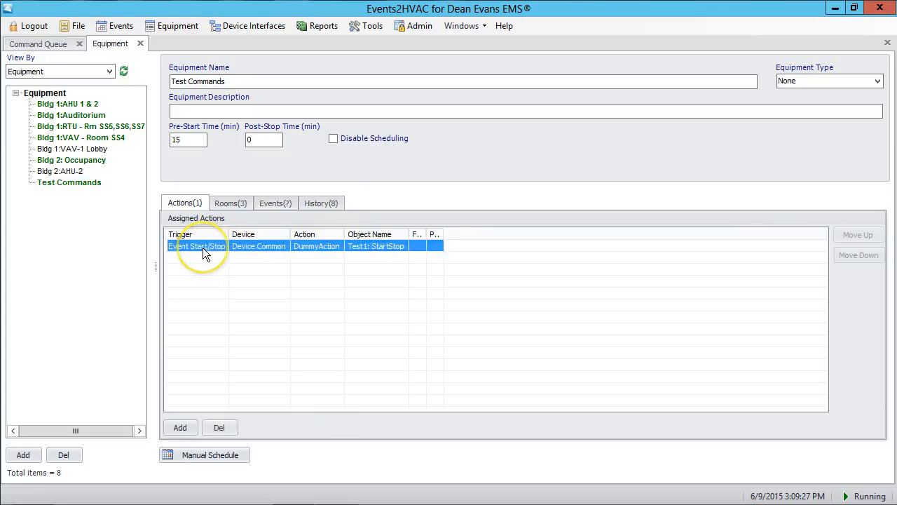
pyautogui.moveTo(363, 217)
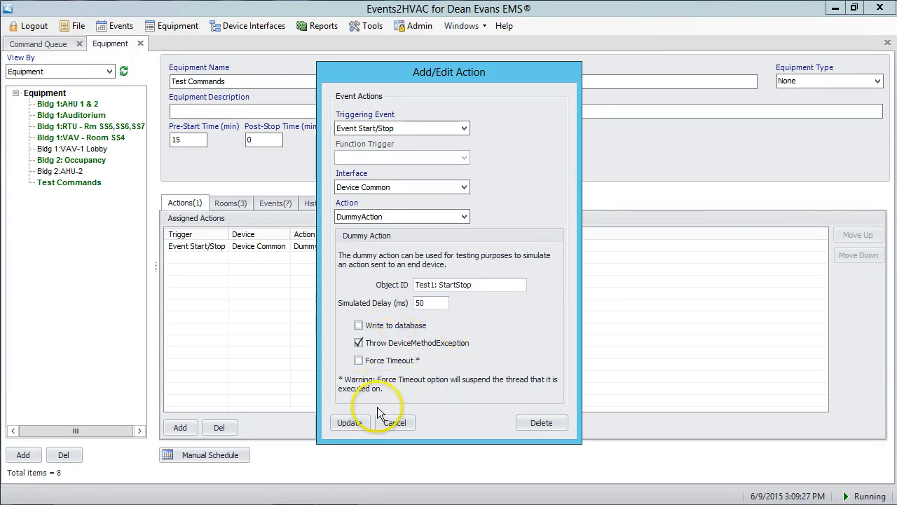
pyautogui.click(352, 423)
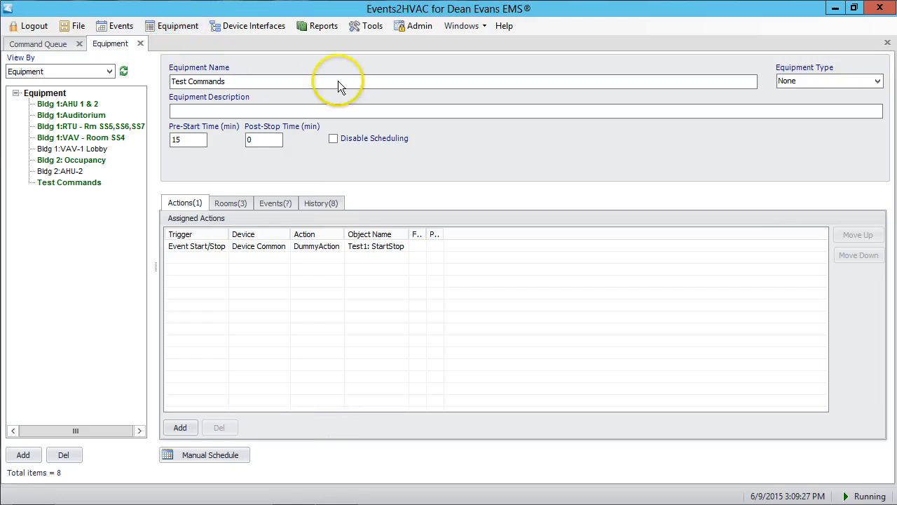
# - Run Re-Sync Equipment Actions for all equipment, confirm the re-sync, and dismiss the submission message
pyautogui.click(175, 28)
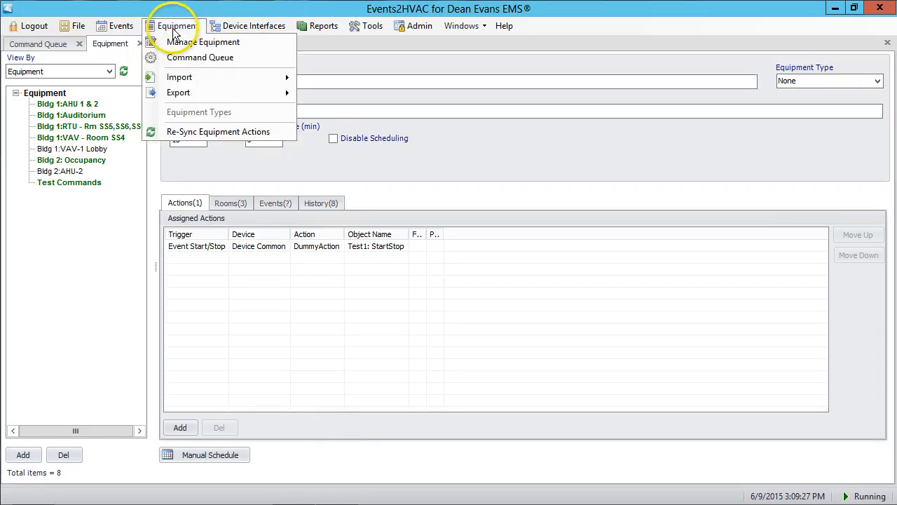
pyautogui.click(181, 133)
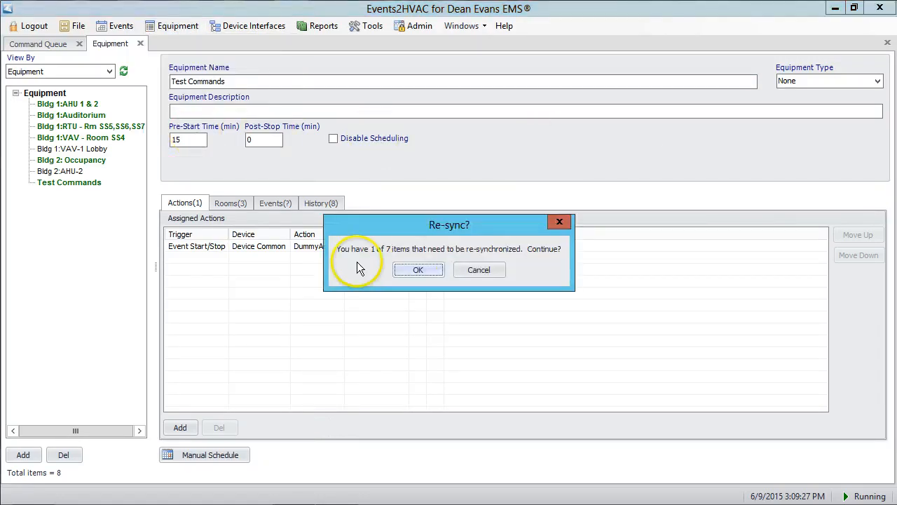
pyautogui.click(415, 271)
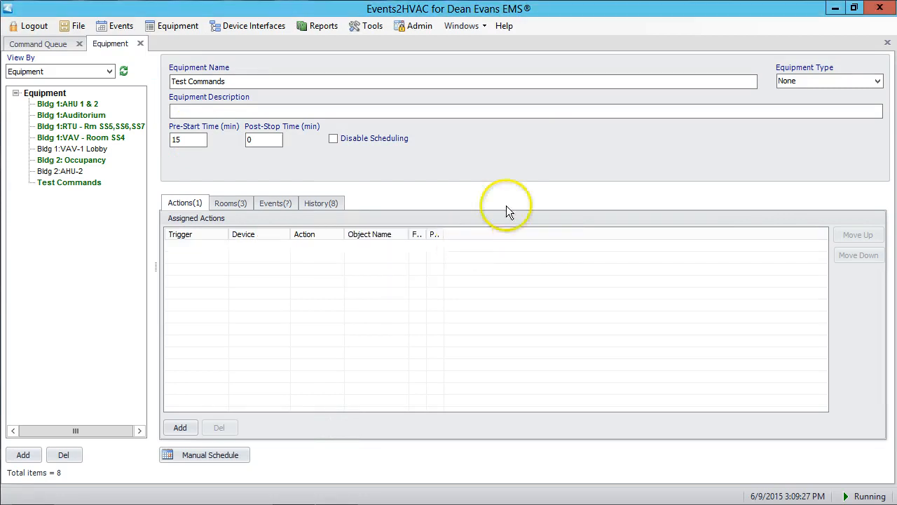
pyautogui.click(444, 270)
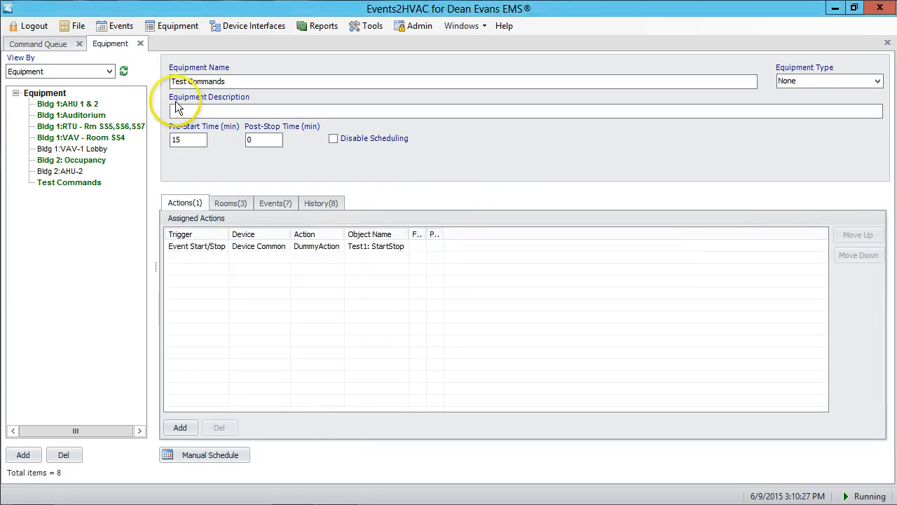
# - Refresh the Command Queue history, examine the failure details of the 3:10 PM Test Commands entry, and view the active commands
pyautogui.click(170, 26)
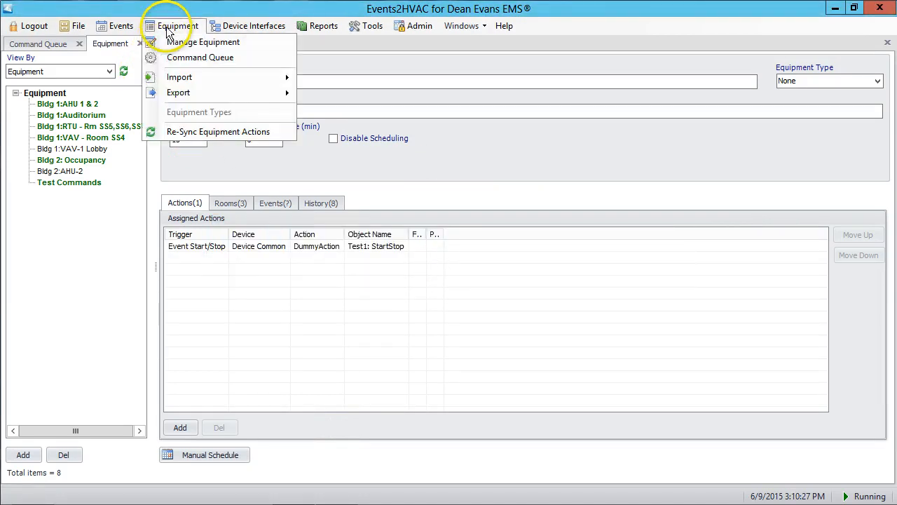
pyautogui.click(174, 57)
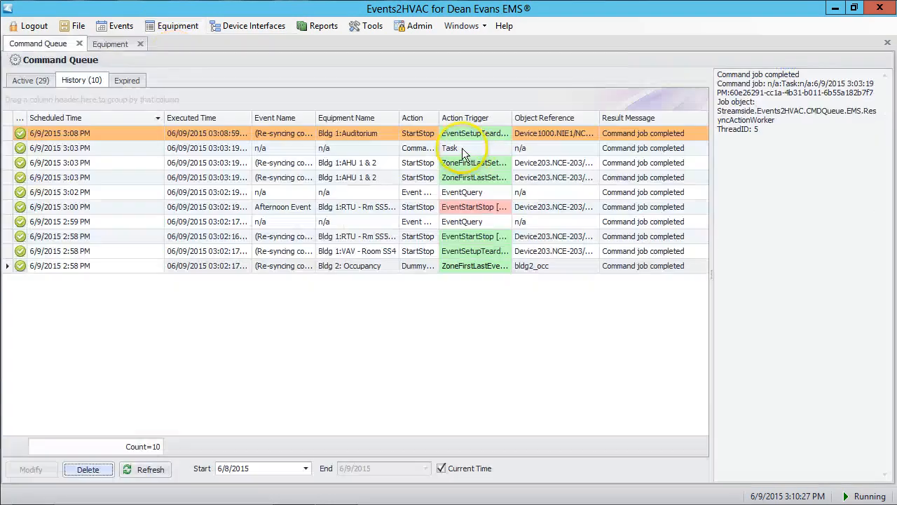
pyautogui.click(148, 467)
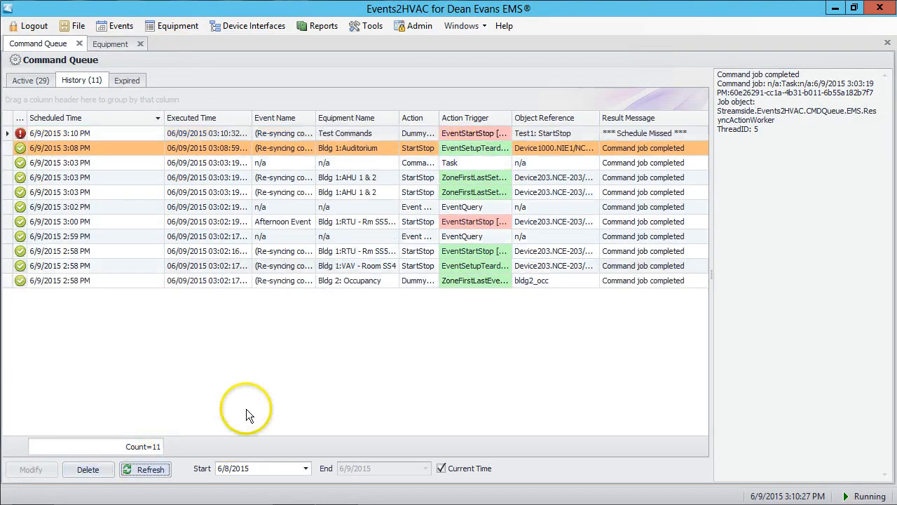
pyautogui.click(92, 134)
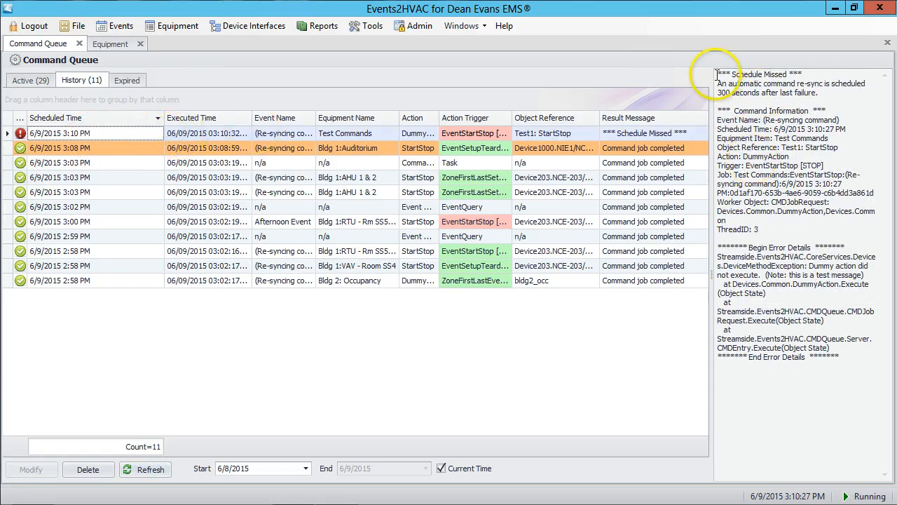
pyautogui.moveTo(716, 74); pyautogui.dragTo(847, 93)
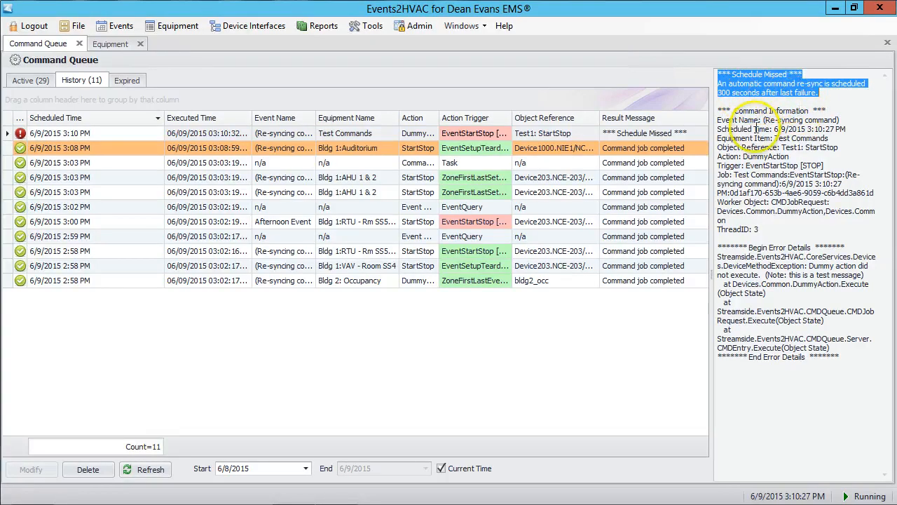
pyautogui.click(474, 138)
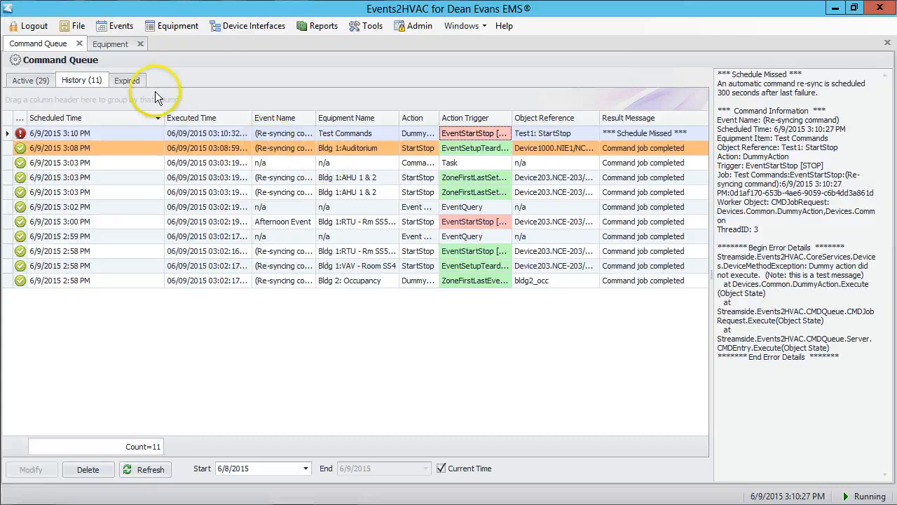
pyautogui.click(29, 82)
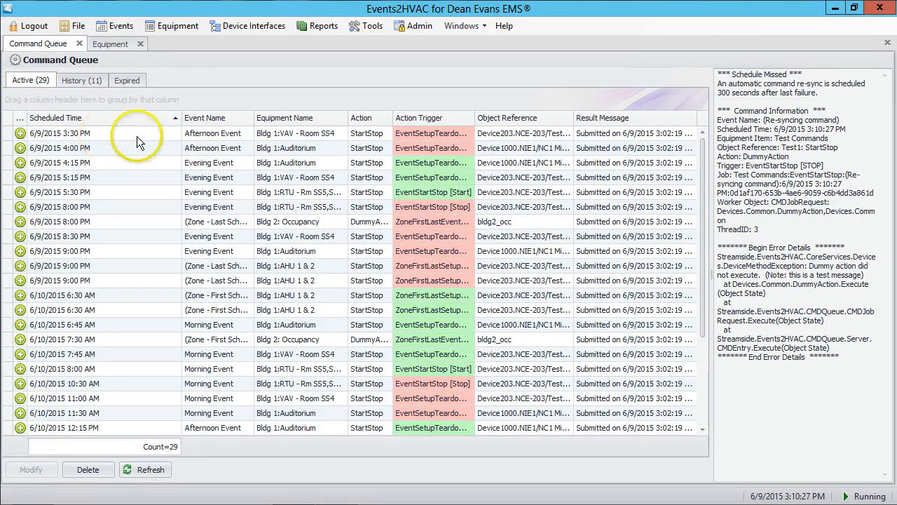
# - Open the Event Start/Stop DummyAction of Test Commands, clear Throw DeviceMethodException, and update the action
pyautogui.click(174, 25)
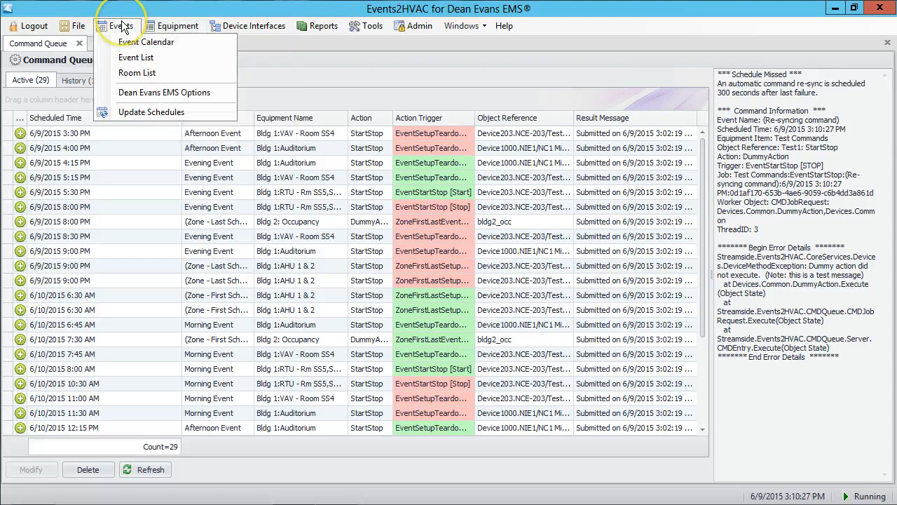
pyautogui.moveTo(164, 27)
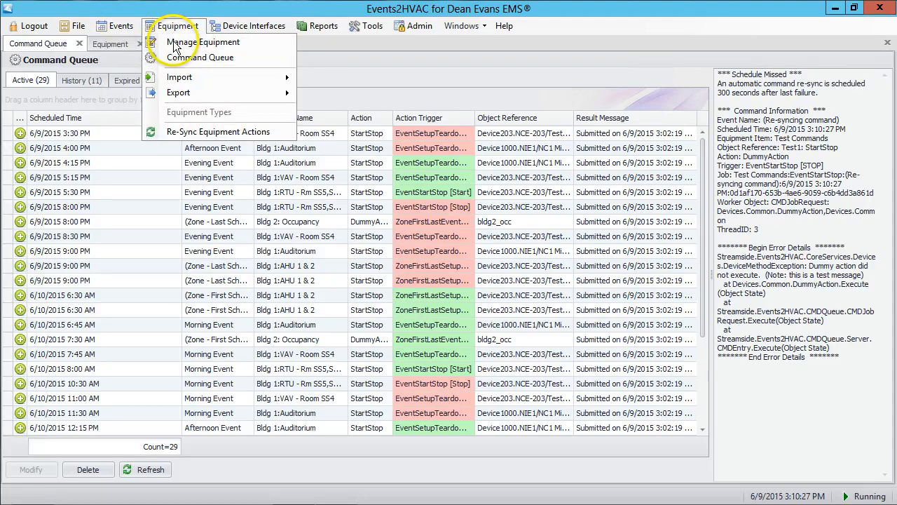
pyautogui.click(174, 43)
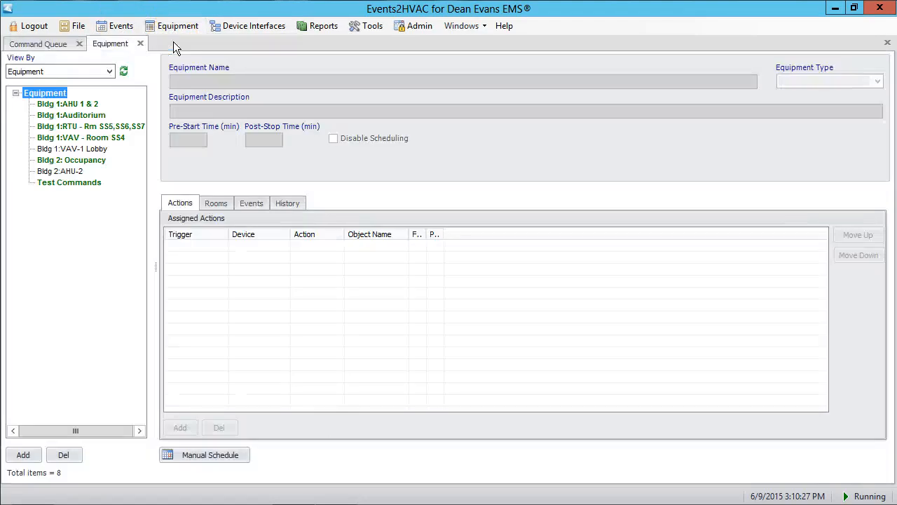
pyautogui.click(70, 183)
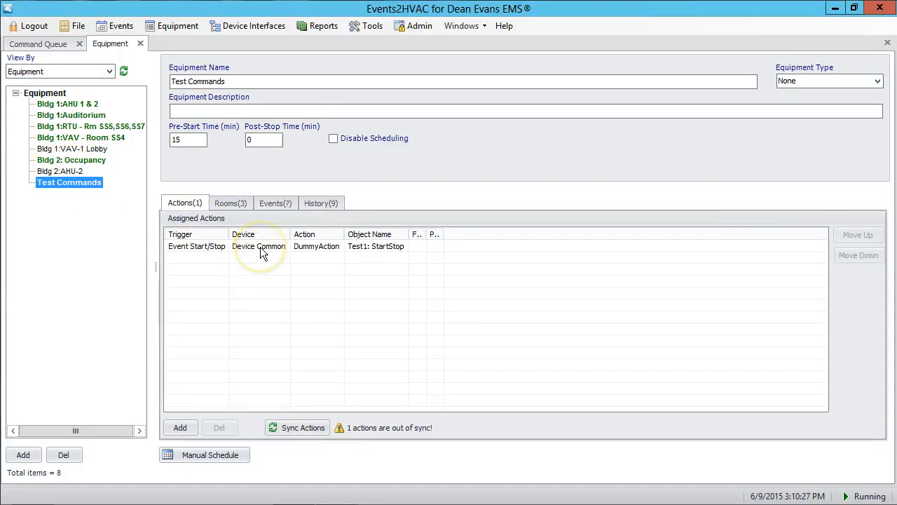
pyautogui.doubleClick(260, 247)
pyautogui.click(359, 342)
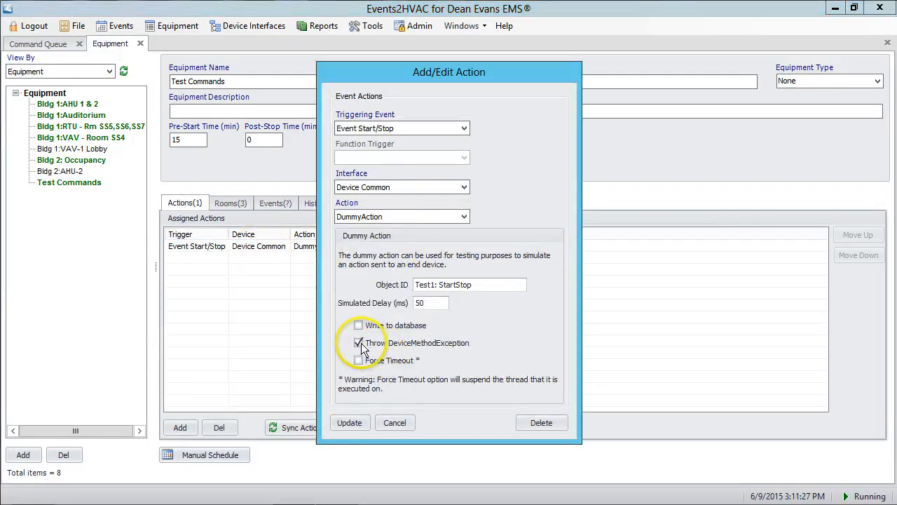
pyautogui.click(361, 342)
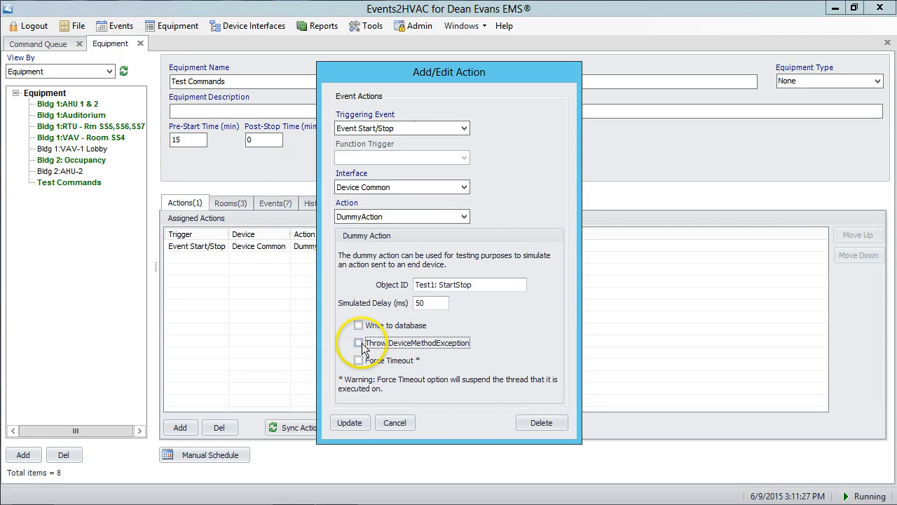
pyautogui.click(348, 424)
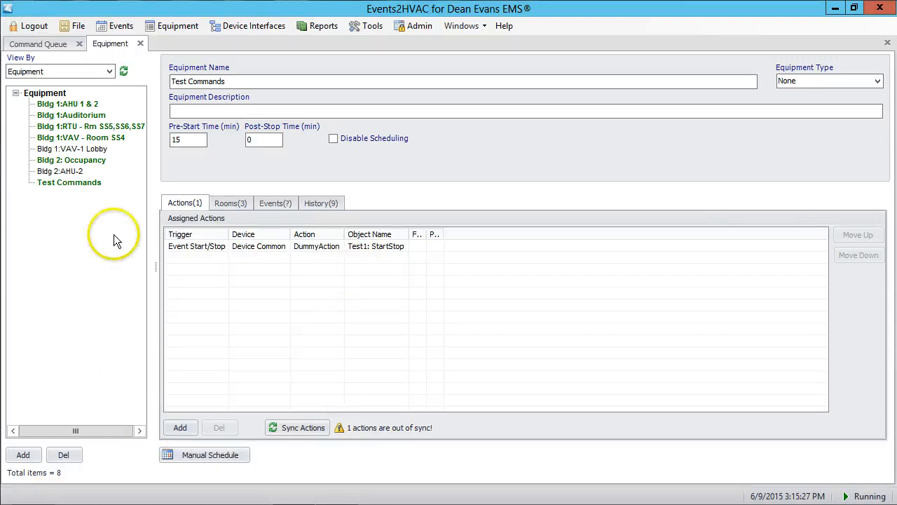
# - Refresh the Command Queue history and examine the 3:15 PM Test Commands entry, widening the Event Name column
pyautogui.click(50, 44)
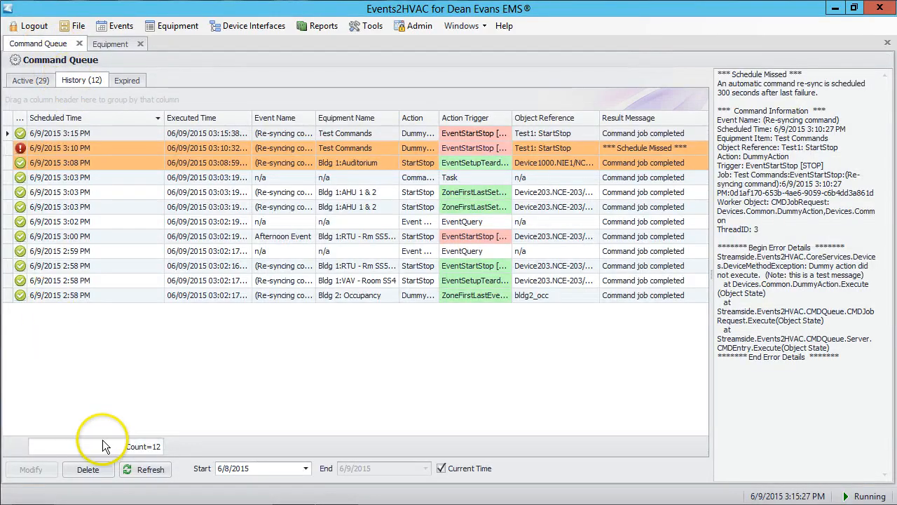
pyautogui.click(129, 469)
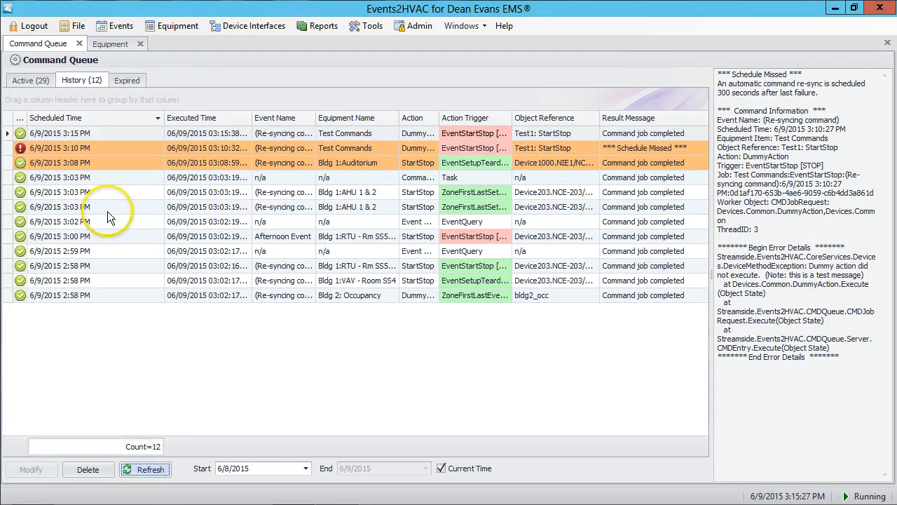
pyautogui.click(75, 134)
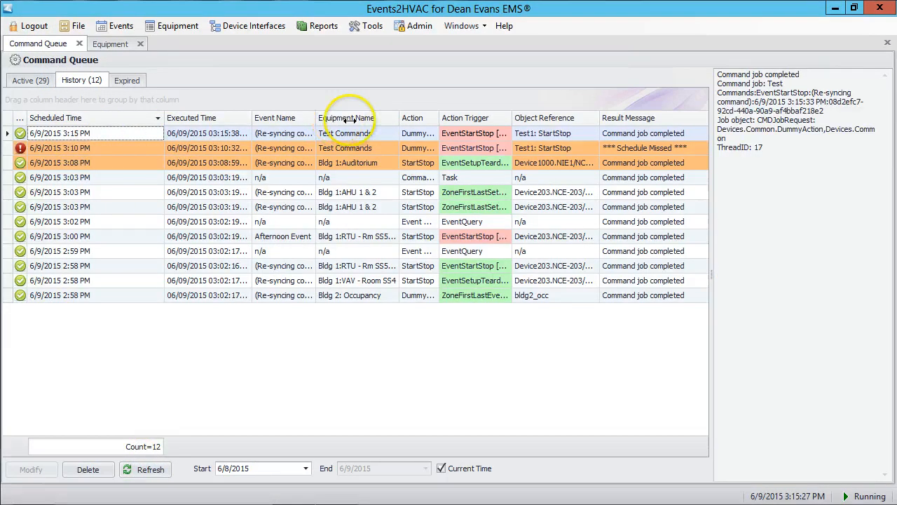
pyautogui.moveTo(349, 120); pyautogui.dragTo(352, 120)
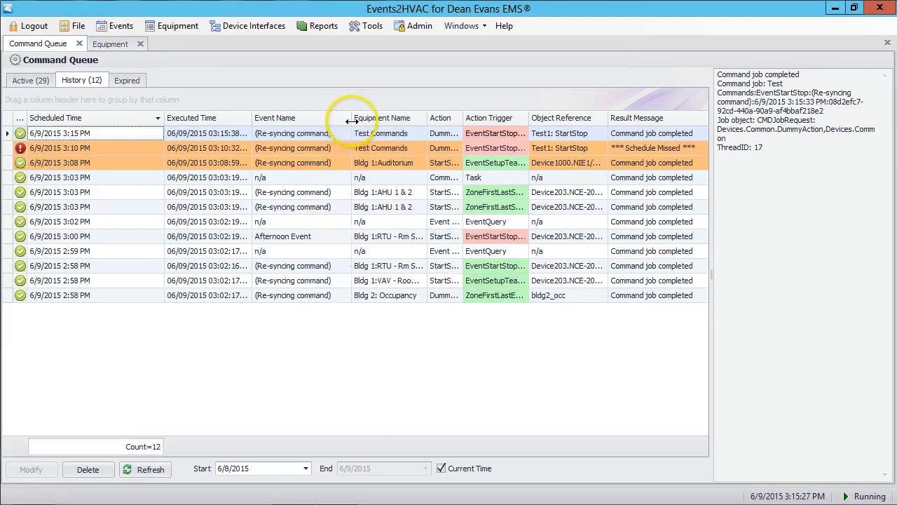
pyautogui.click(503, 137)
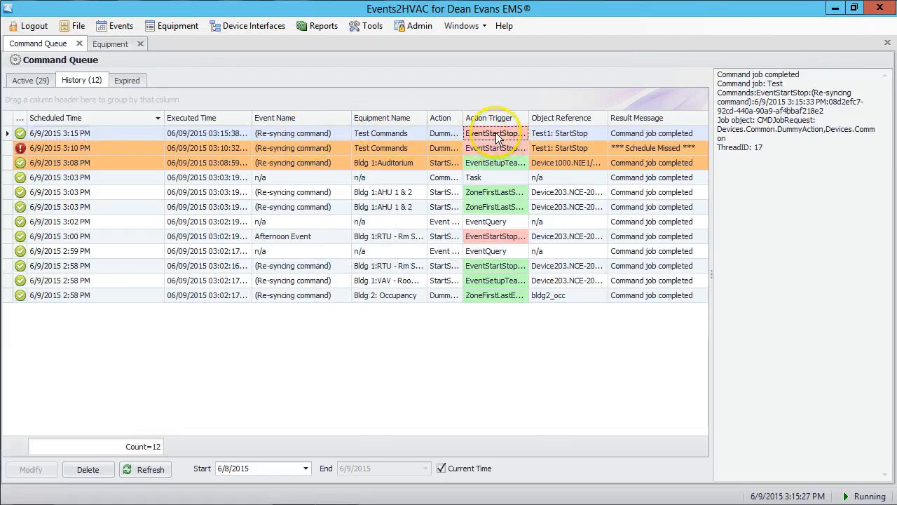
pyautogui.click(501, 134)
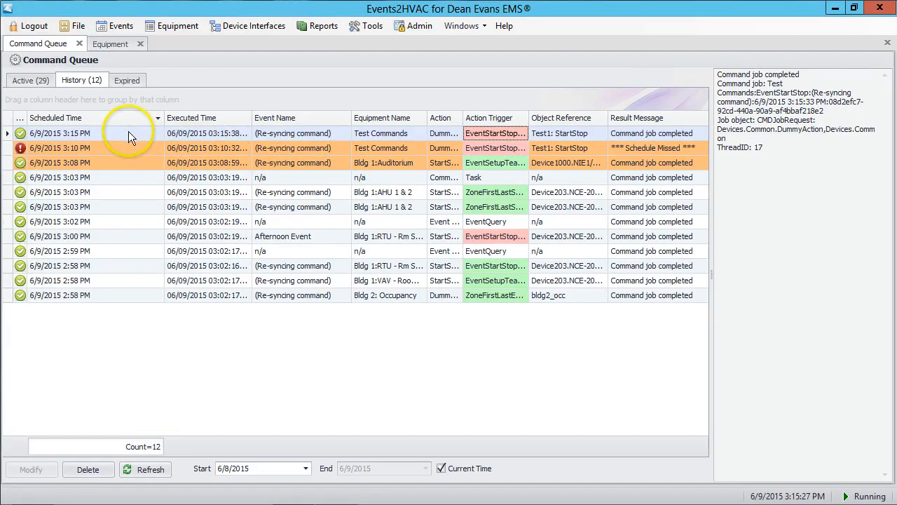
# - View the active commands in the Command Queue and run Update Schedules
pyautogui.click(32, 81)
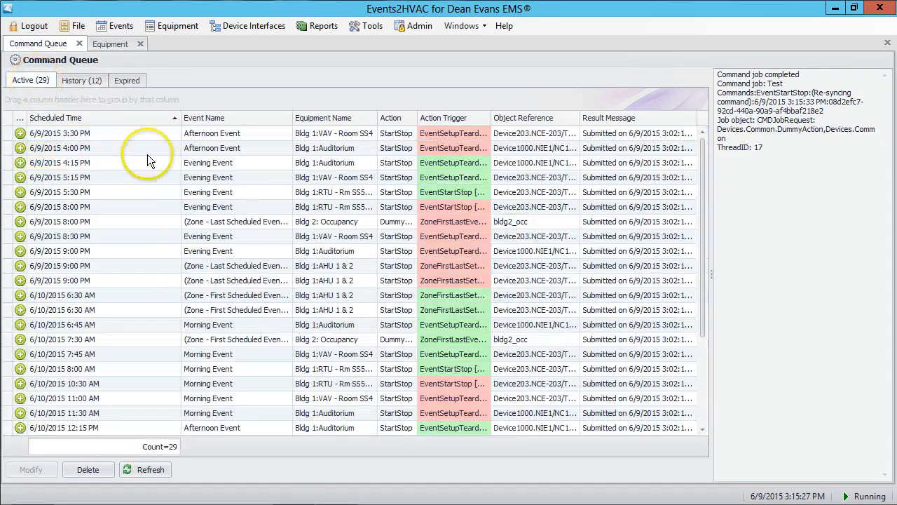
pyautogui.click(112, 25)
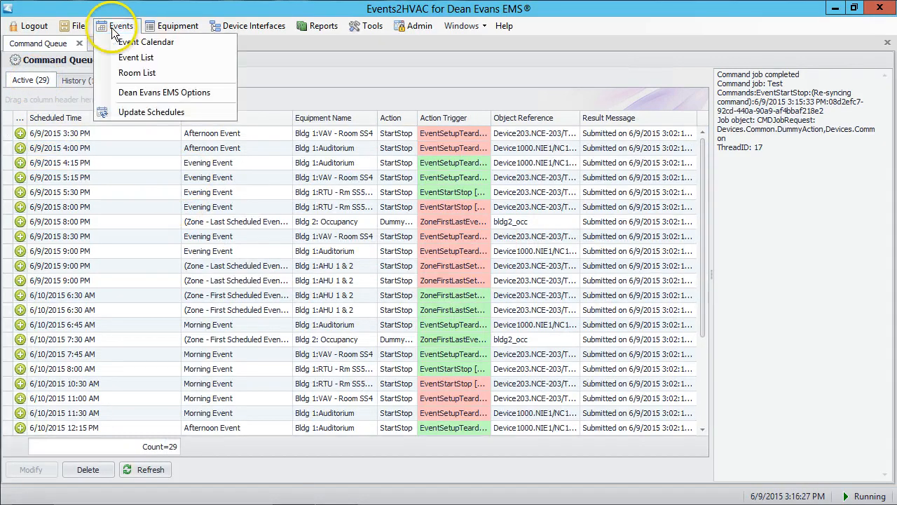
pyautogui.click(163, 117)
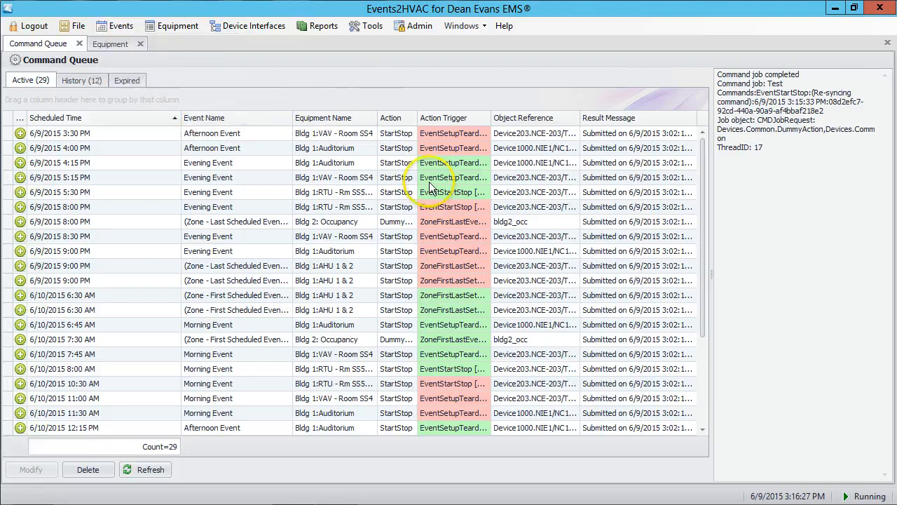
# - Refresh the active commands until the schedule update is processed, and examine the 3:17 PM task with the Action column widened
pyautogui.click(149, 471)
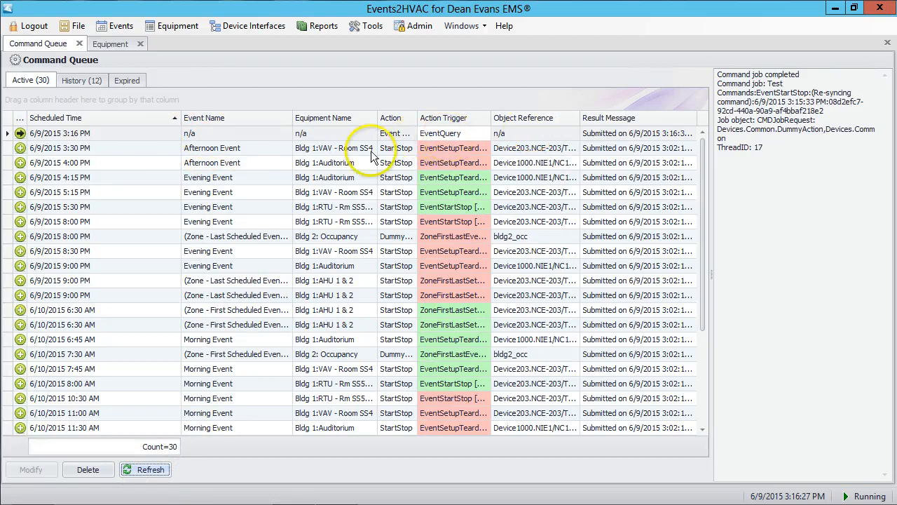
pyautogui.click(145, 470)
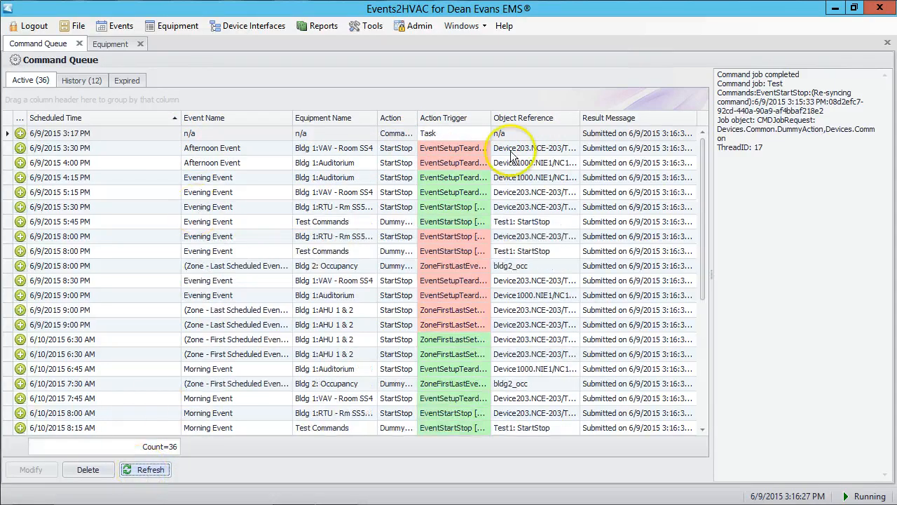
pyautogui.click(126, 138)
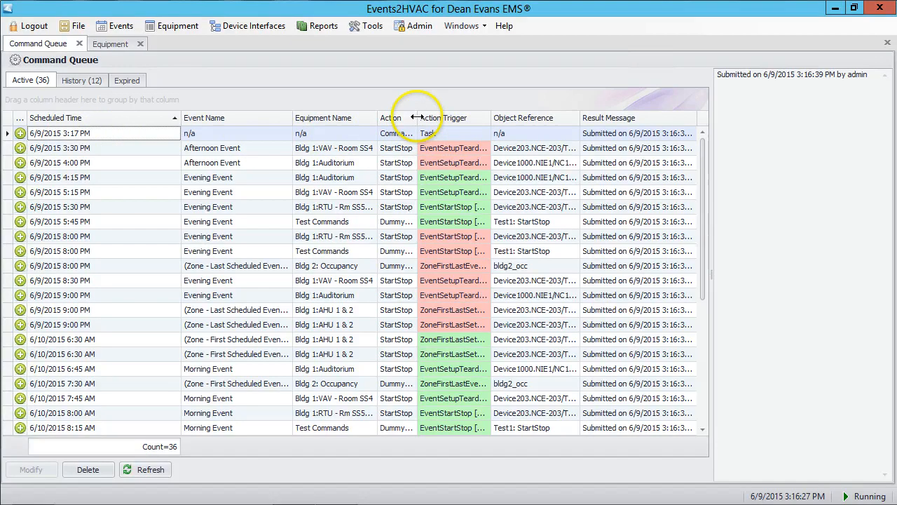
pyautogui.moveTo(416, 117); pyautogui.dragTo(459, 119)
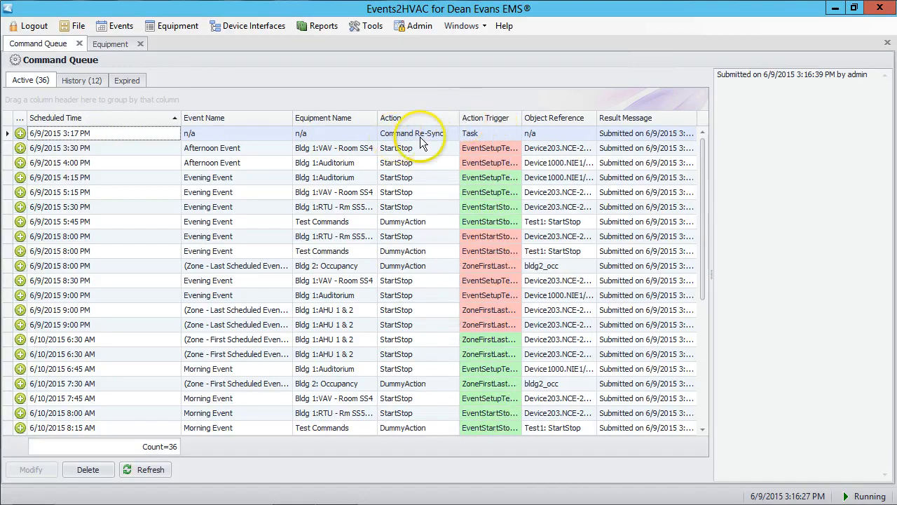